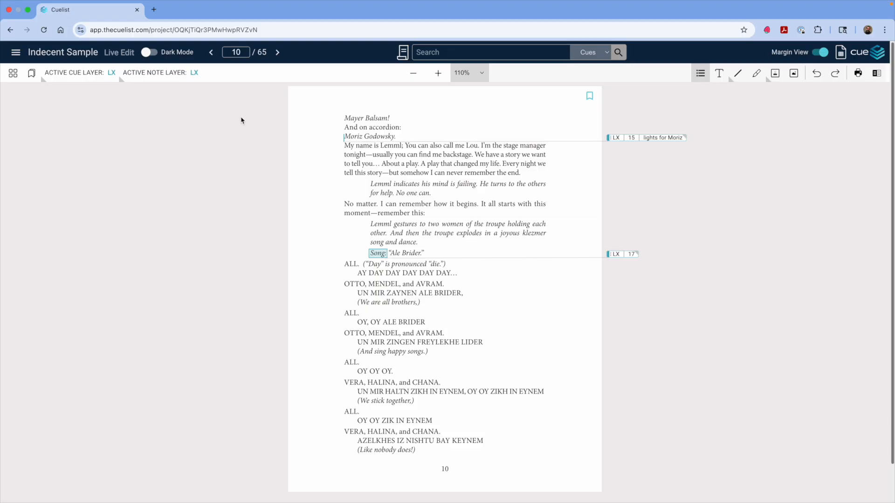
Step: Examine the active cue layer choices and the Draw, Line and Stamp annotation tools
left_click(185, 76)
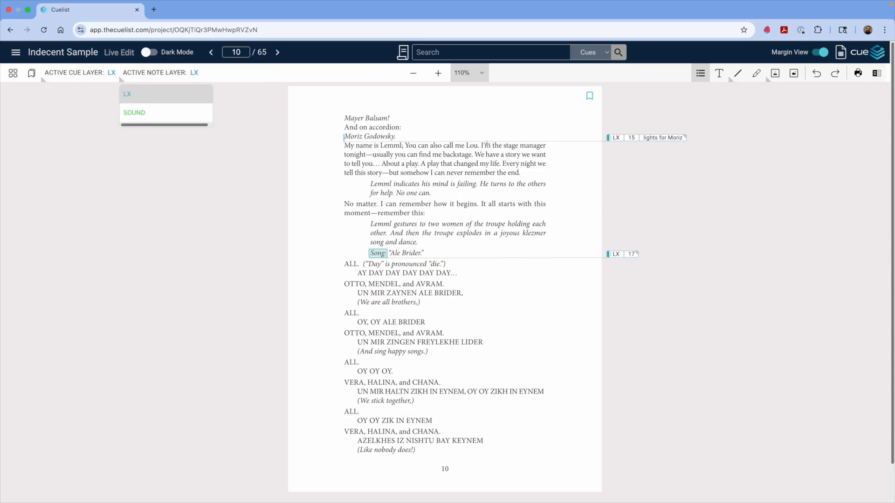
left_click(157, 94)
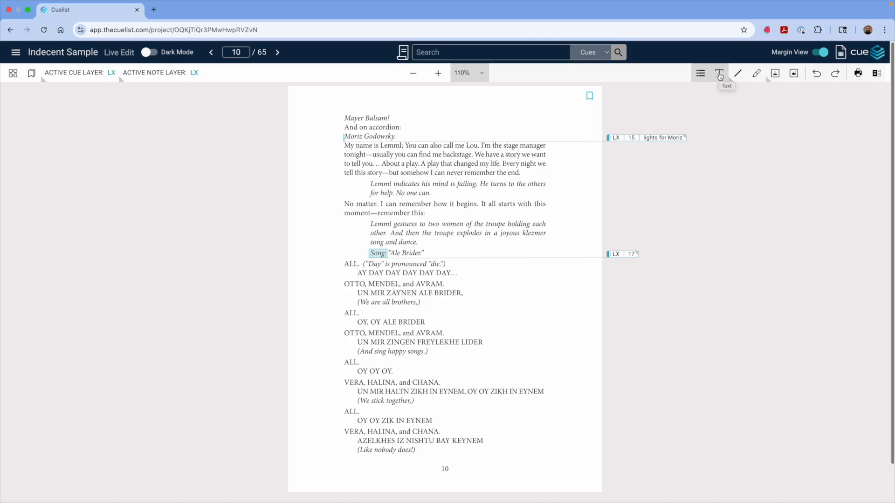
left_click(737, 73)
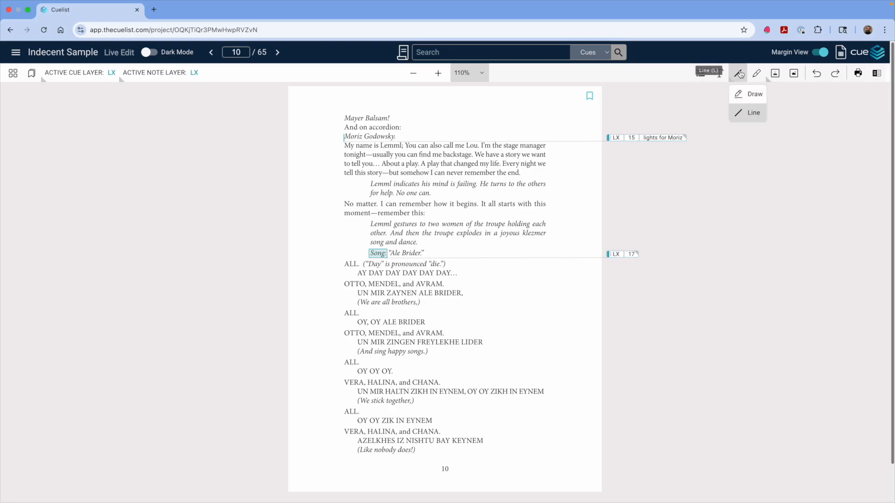
left_click(745, 93)
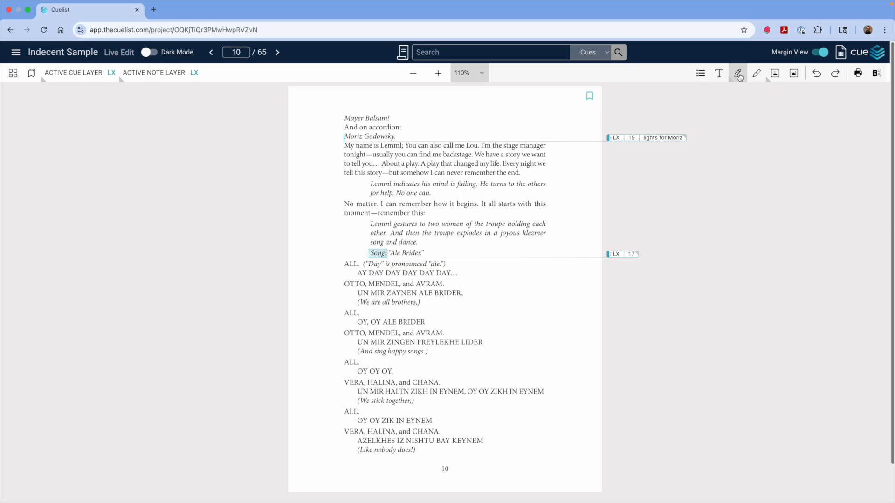
left_click(739, 74)
left_click(748, 117)
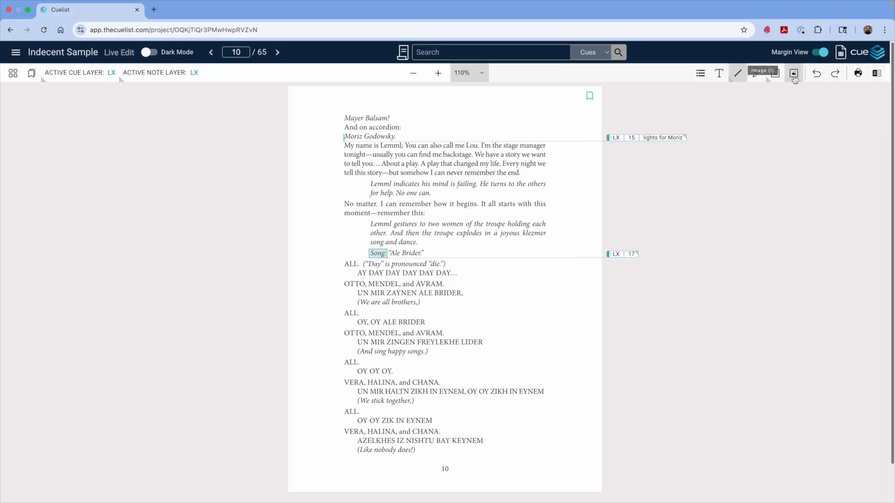
left_click(737, 73)
left_click(745, 95)
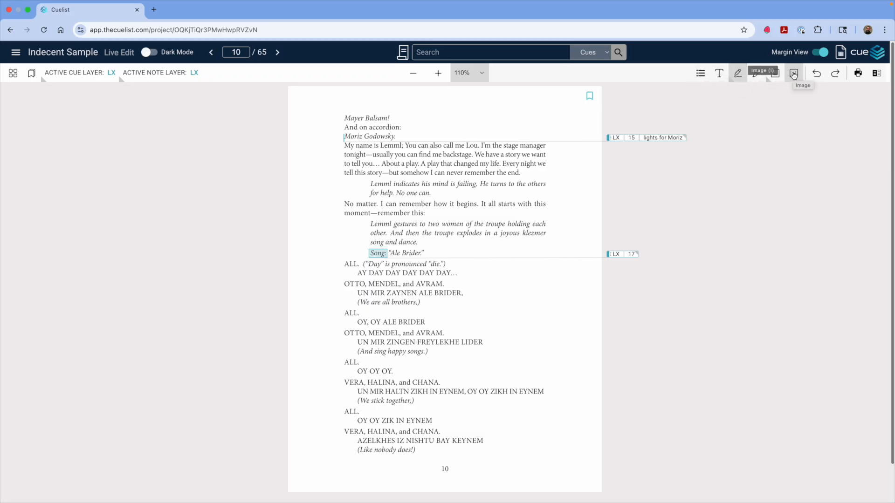
left_click(738, 75)
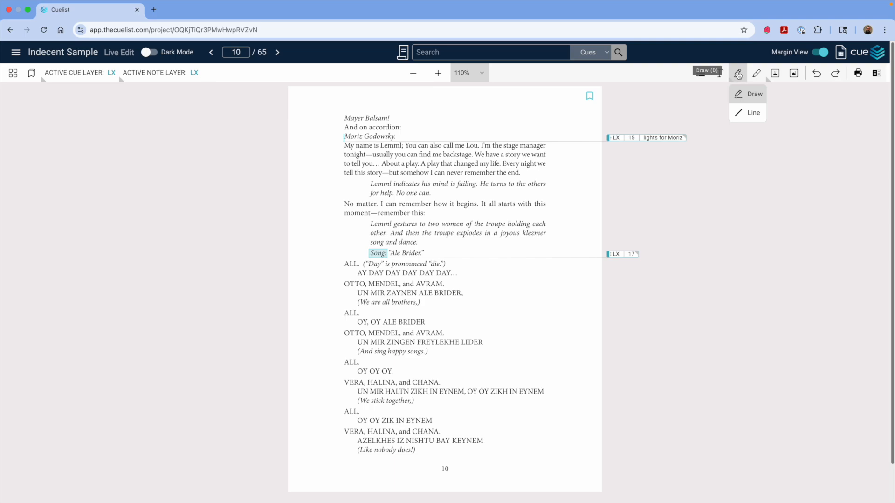
left_click(743, 95)
left_click(776, 74)
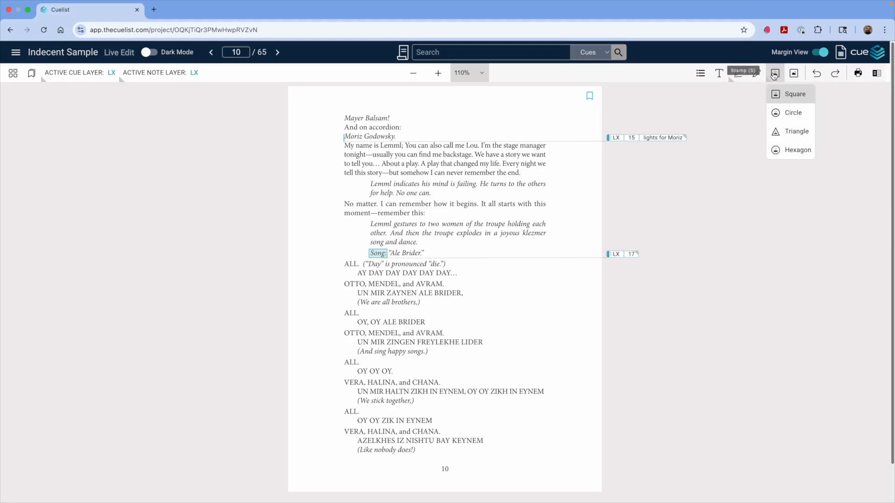
left_click(774, 75)
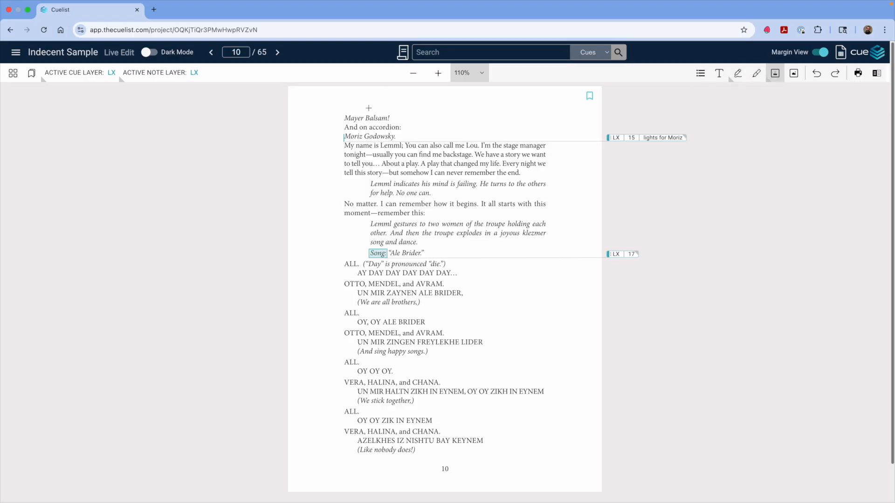
Step: Open the Layers panel and review the LX layer's default note properties, then close the panel
left_click(16, 55)
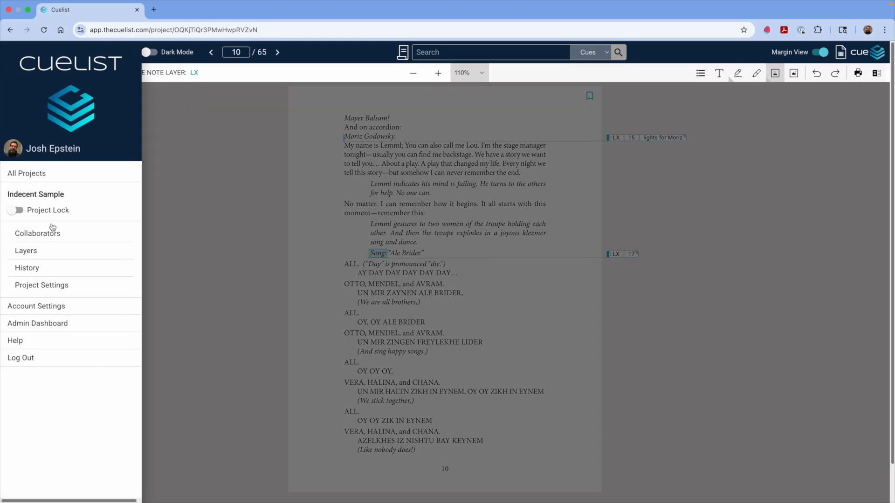
left_click(43, 255)
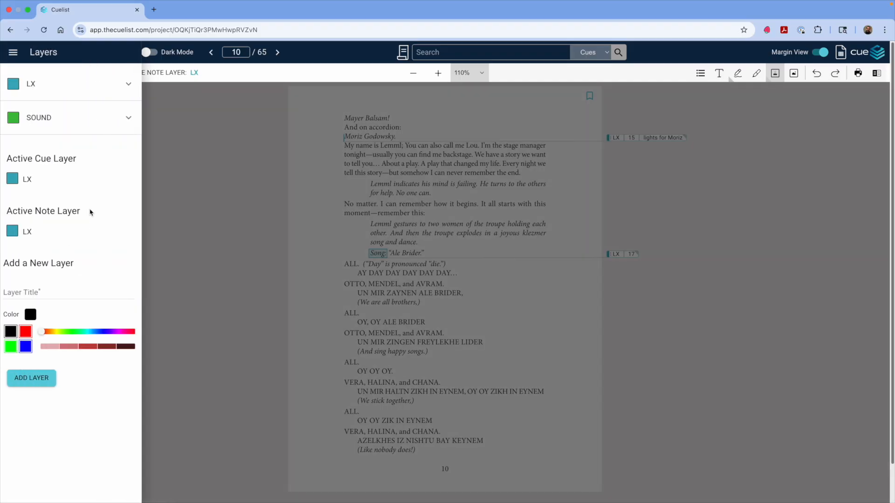
left_click(130, 86)
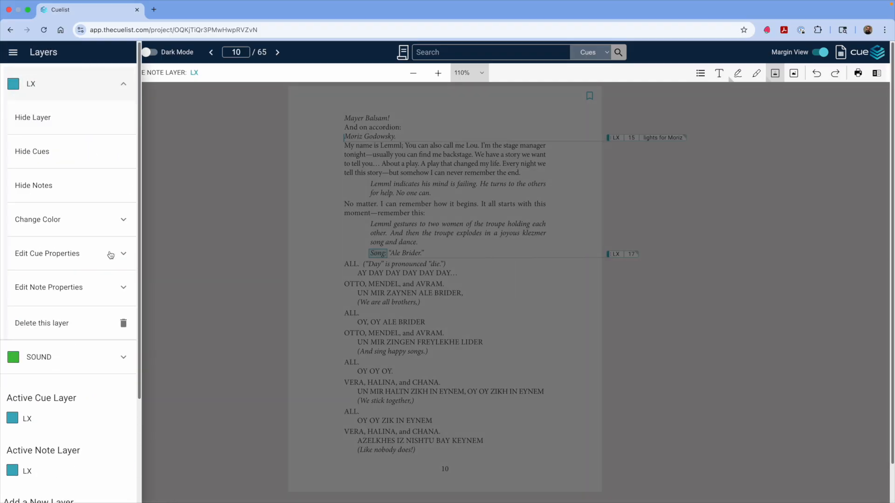
left_click(124, 289)
scroll(80, 242, "down", 3)
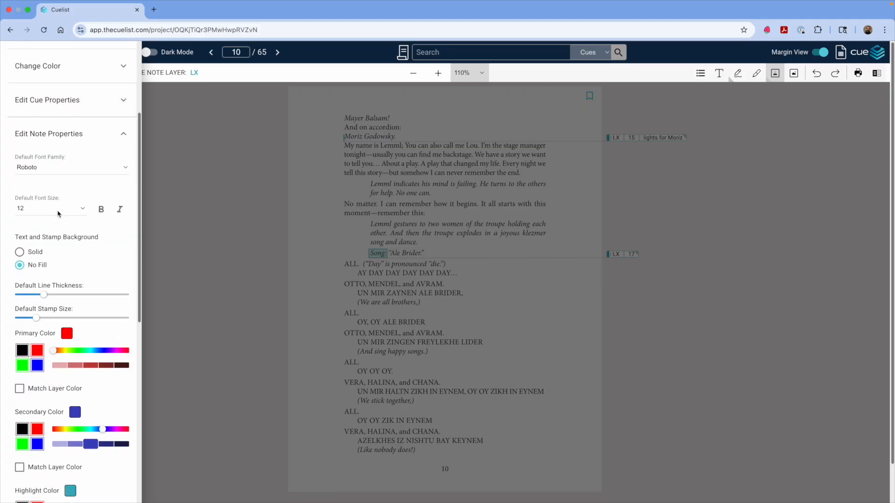
scroll(59, 213, "down", 1)
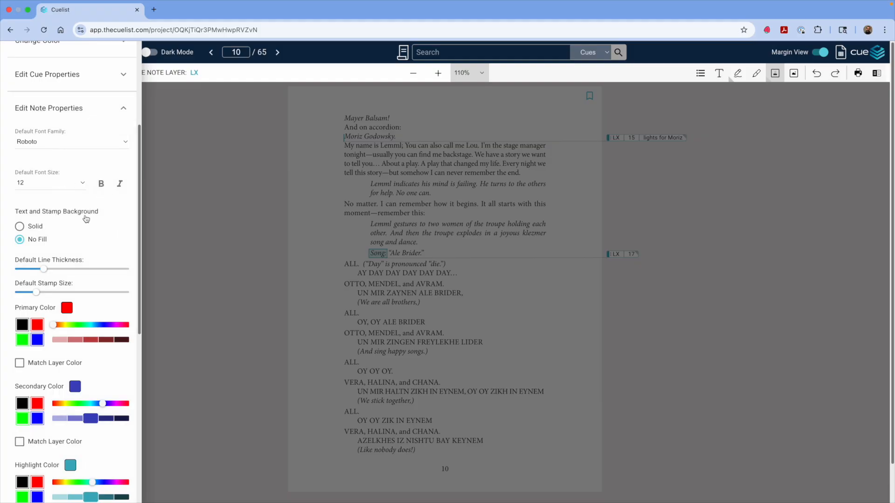
scroll(74, 220, "down", 2)
mouse_move(45, 216)
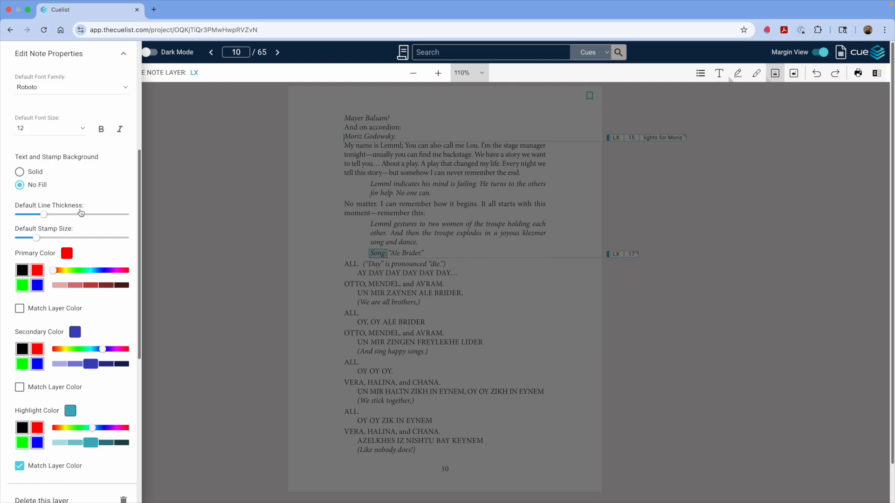
mouse_move(39, 238)
scroll(101, 203, "down", 3)
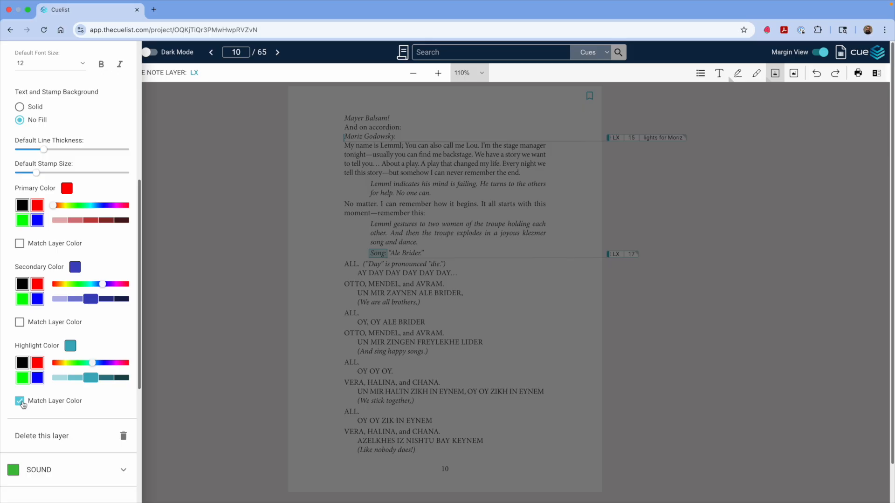
scroll(56, 285, "up", 6)
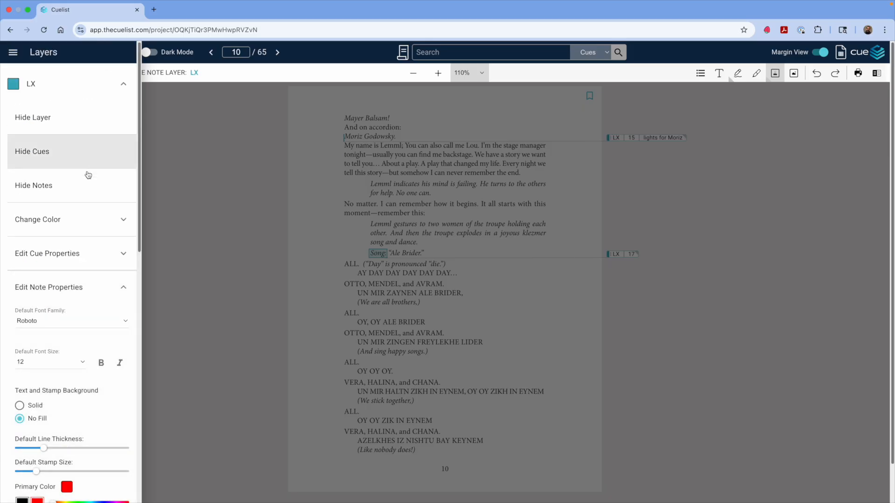
left_click(124, 285)
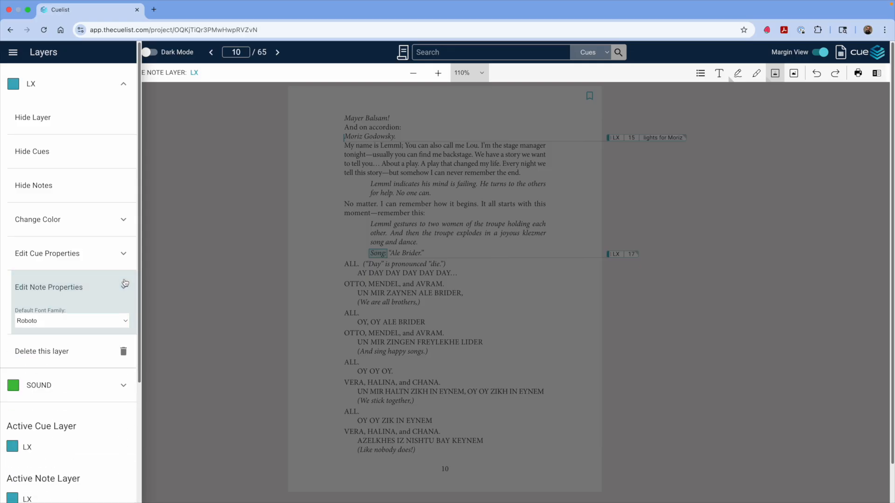
left_click(123, 84)
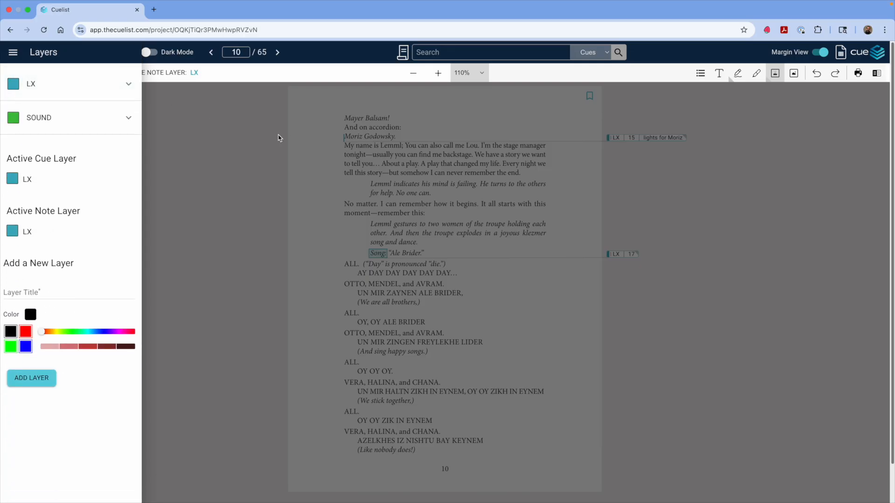
left_click(279, 138)
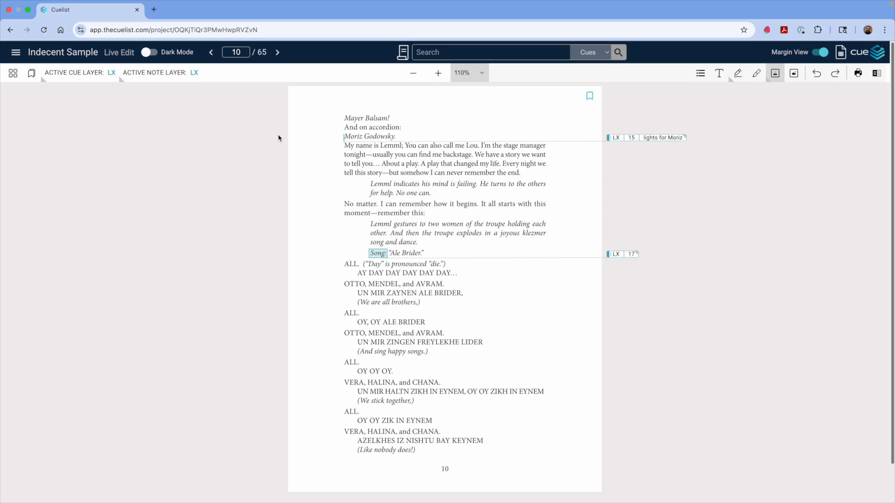
Step: Add a text note reading "actors x ds" beside the OTTO, MENDEL, and AVRAM line
left_click(720, 74)
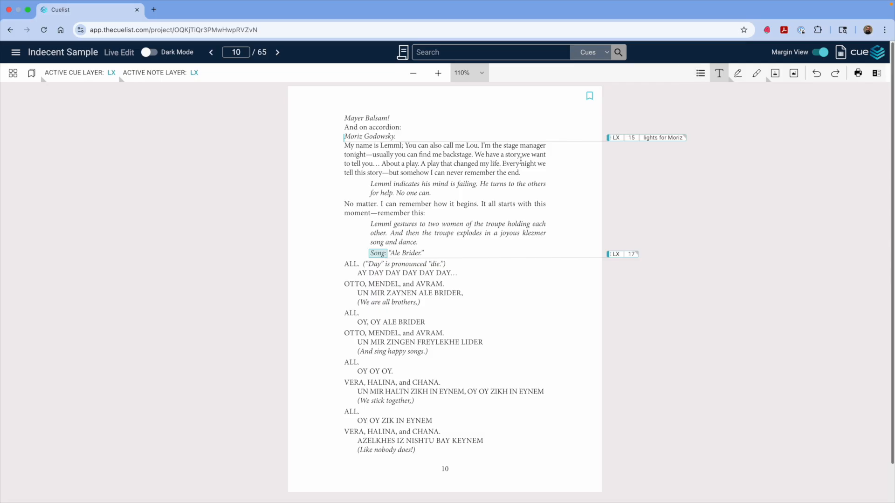
left_click(503, 283)
type("actors x ds")
key("Return")
key("BackSpace")
left_click(562, 314)
Step: Resize the text note slightly and shift it a little to the right
left_click(538, 285)
mouse_move(557, 293)
left_mouse_down()
mouse_move(574, 314)
mouse_move(545, 295)
left_mouse_up()
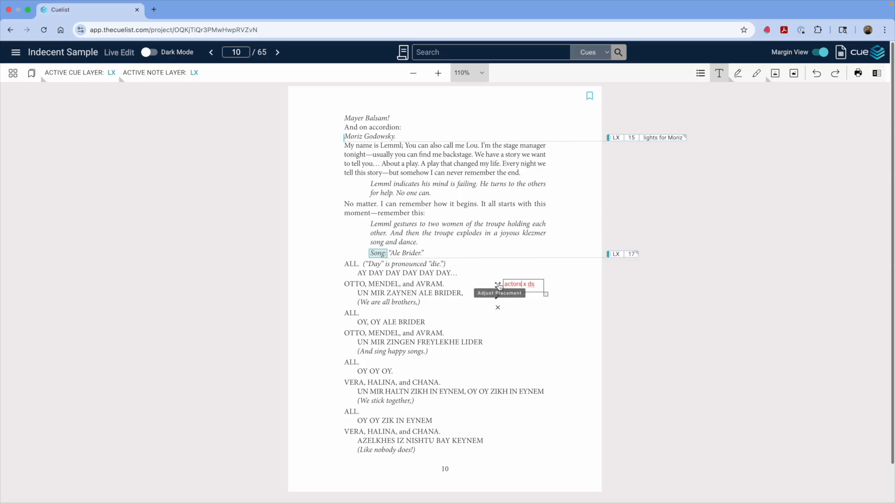
mouse_move(498, 286)
left_mouse_down()
mouse_move(468, 266)
mouse_move(481, 246)
mouse_move(494, 286)
mouse_move(513, 285)
left_mouse_up()
left_click(538, 307)
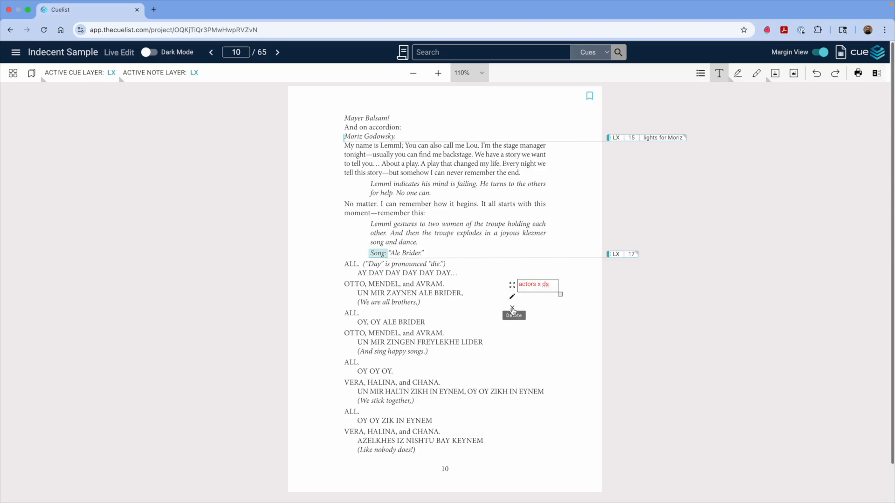
left_click(557, 310)
Step: Edit the text note's settings and give it a Solid text background
left_click(543, 289)
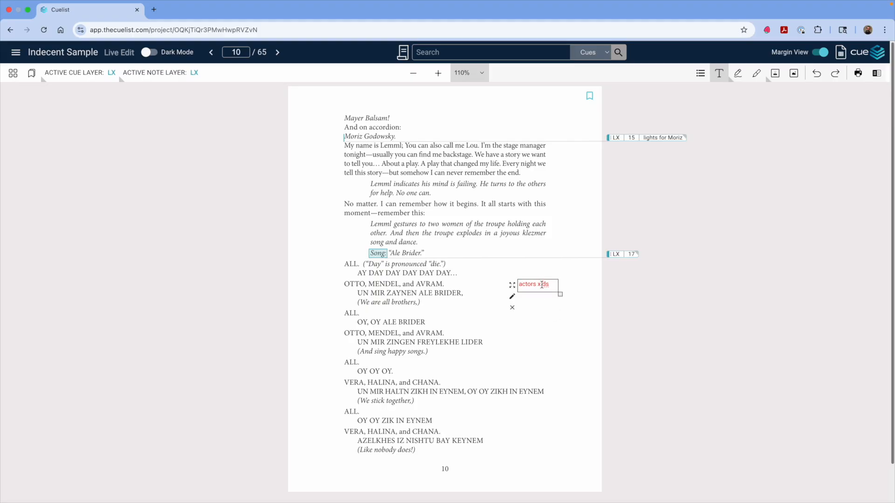
left_click(513, 297)
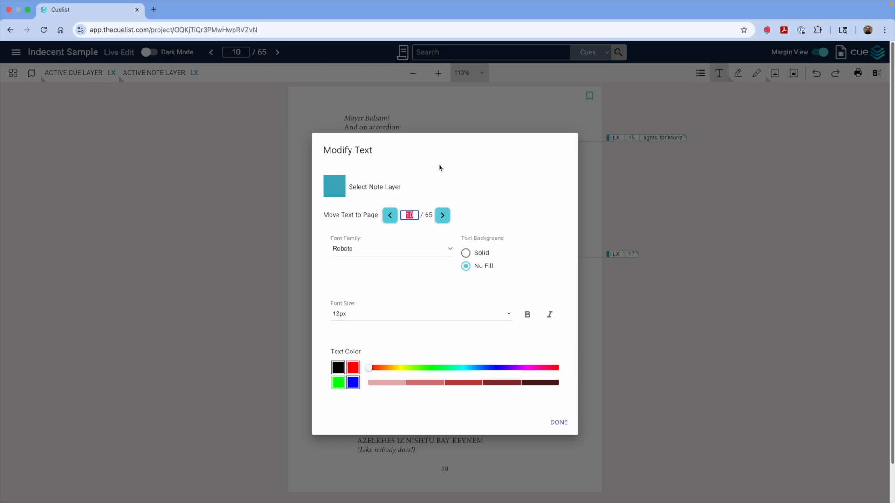
left_click(340, 190)
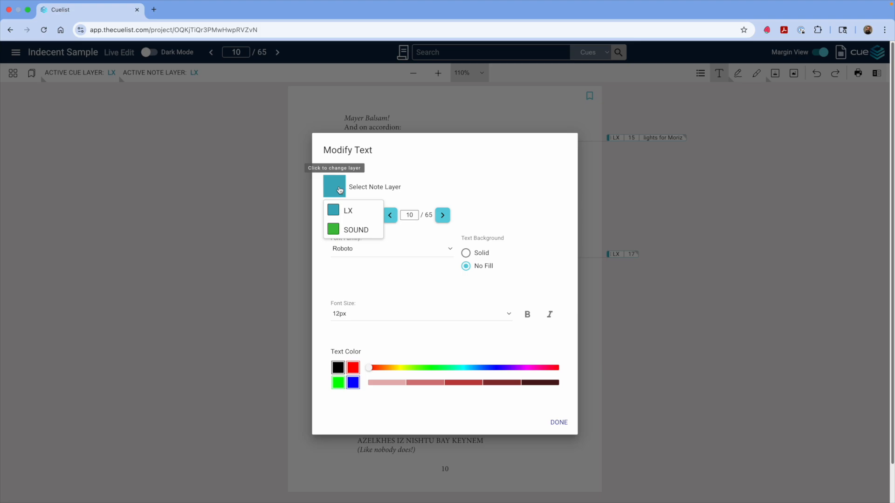
left_click(439, 170)
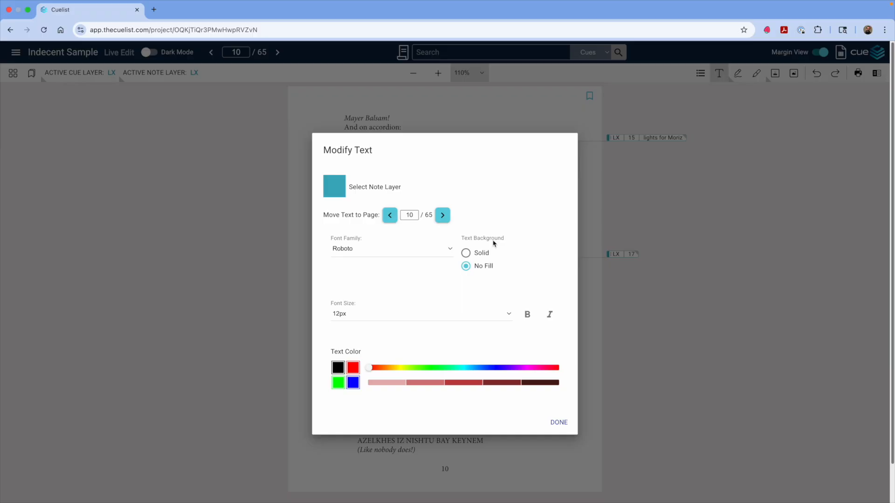
left_click(466, 254)
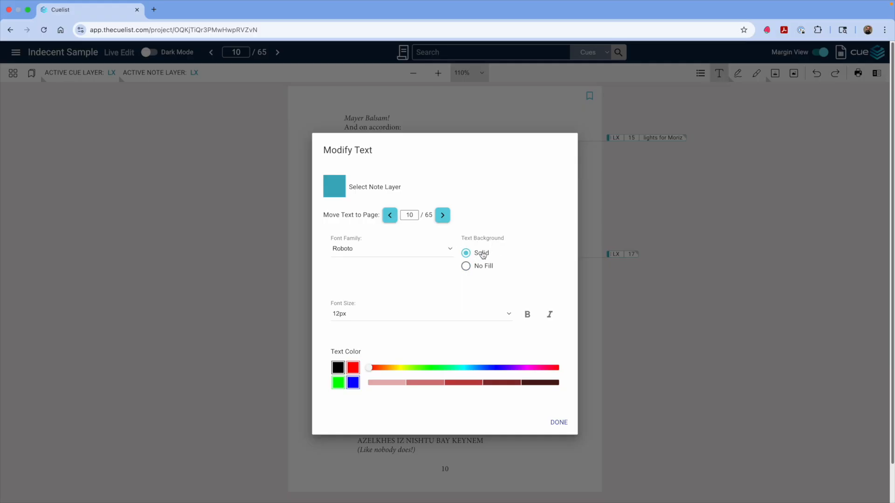
left_click(559, 422)
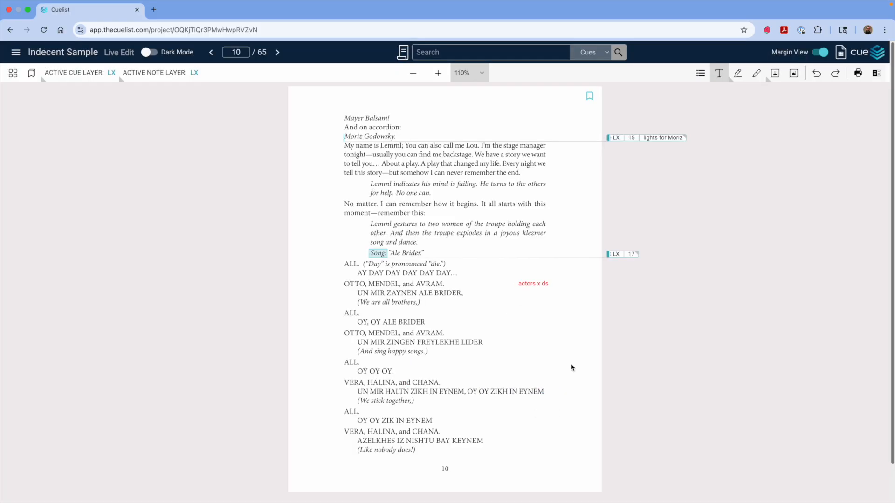
Step: Move the text note to the left margin beside the ALL. line and enlarge its box
left_click(539, 283)
left_click(555, 314)
left_click(532, 284)
left_click_drag(515, 288, 413, 286)
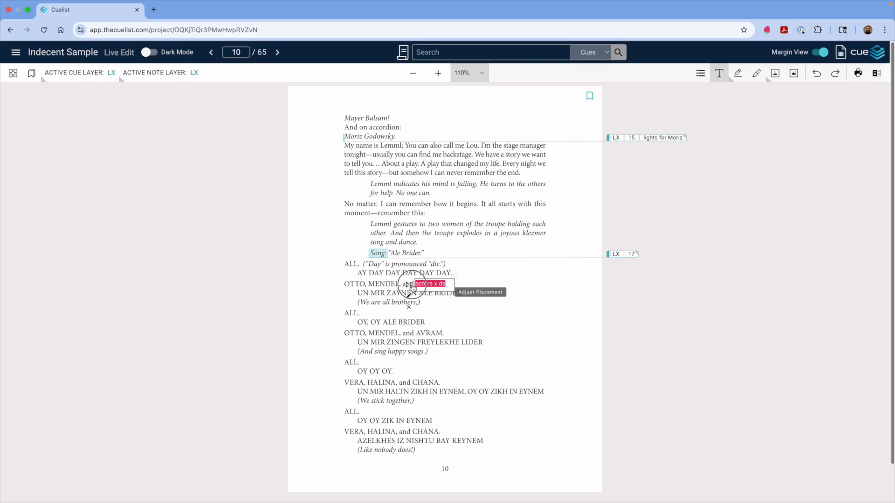
left_click(491, 279)
left_click(431, 285)
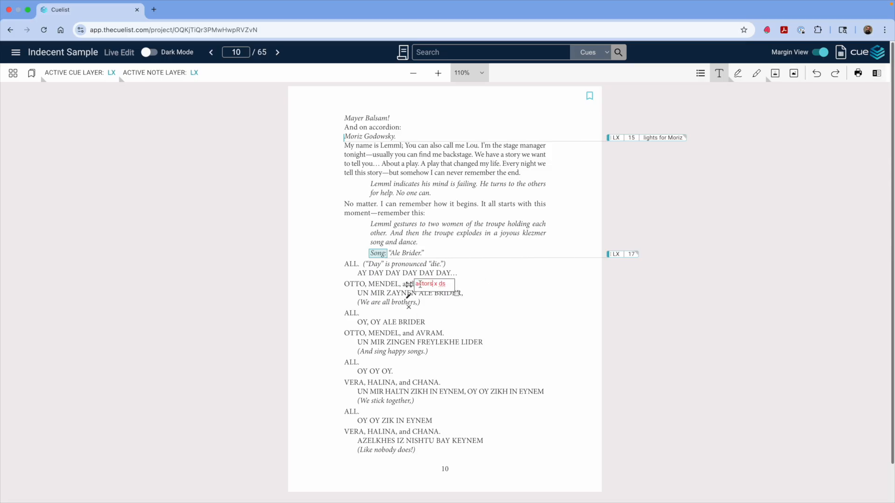
left_click_drag(409, 285, 474, 310)
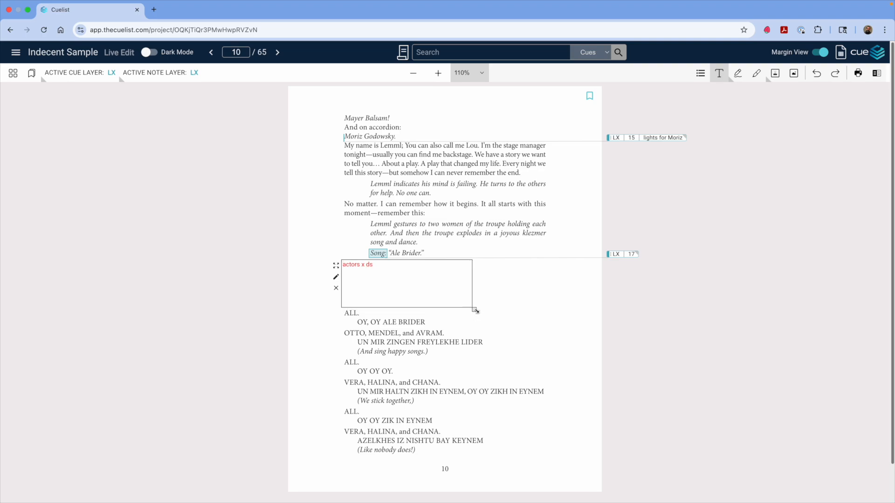
left_click(535, 302)
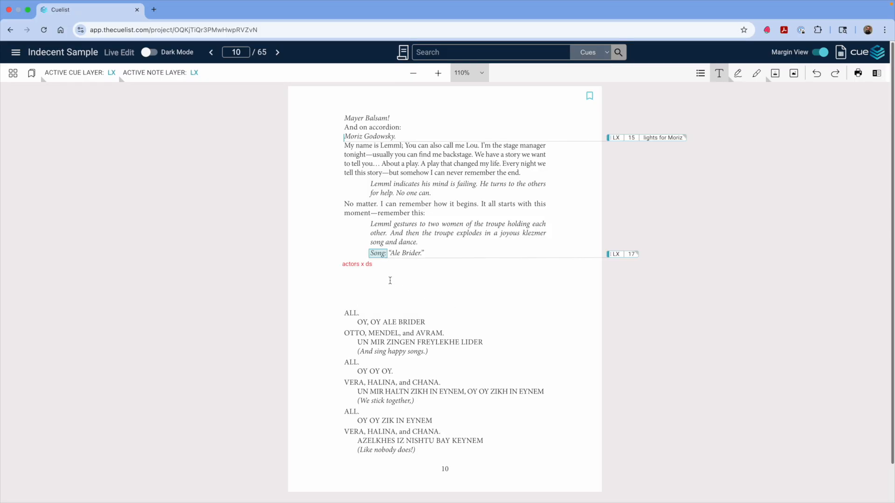
Step: Edit the text note's settings and set its text background to No Fill
left_click(362, 264)
left_click(336, 278)
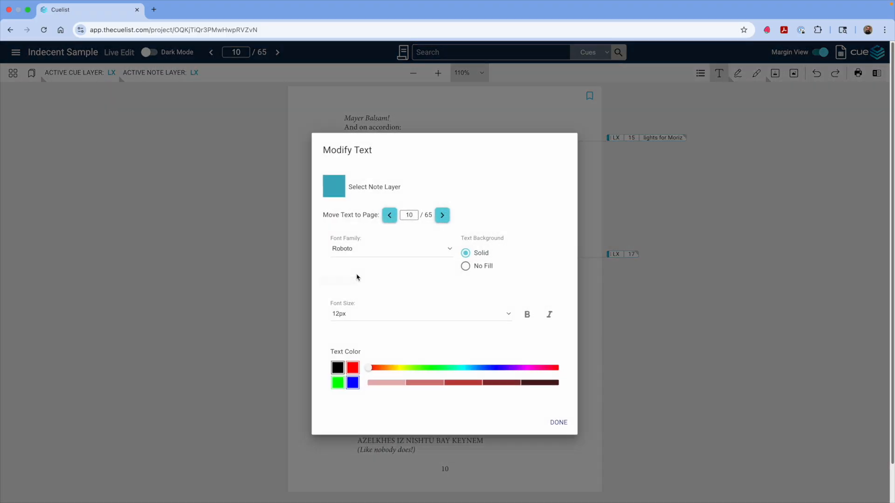
left_click(466, 267)
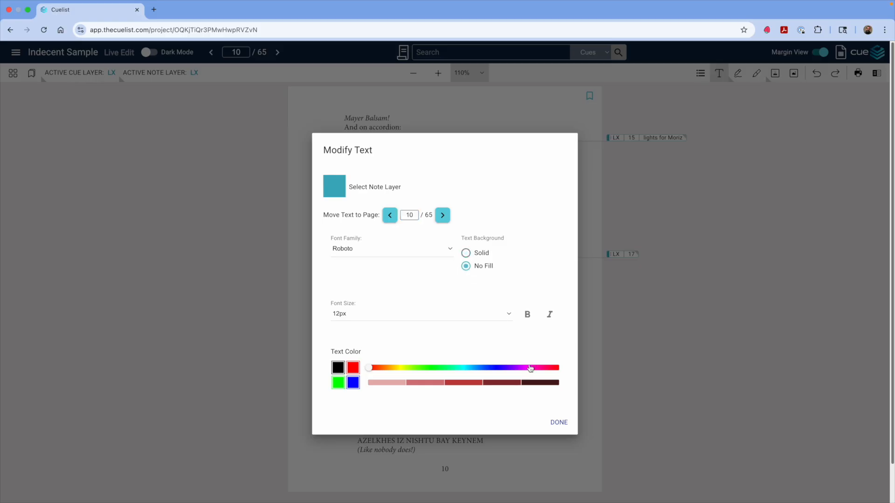
left_click(561, 423)
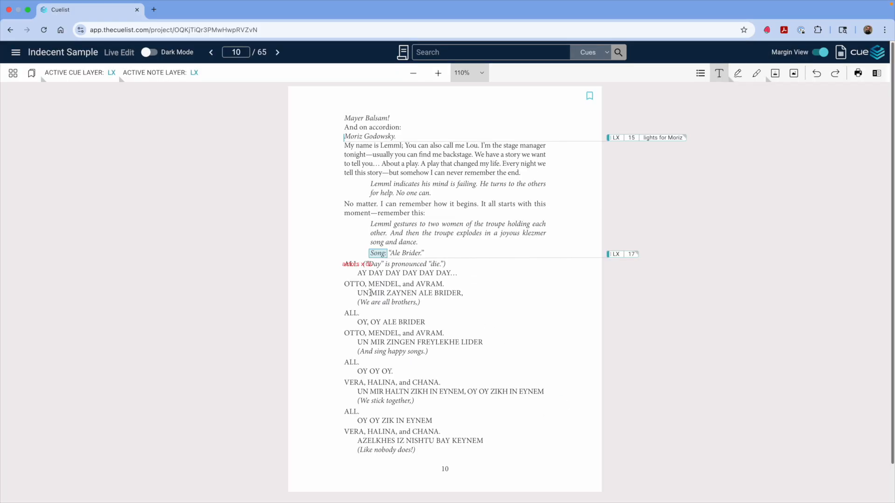
Step: Move the "actors x ds" text note from the margin to the right of the AY DAY DAY DAY line
left_click(353, 265)
left_click_drag(336, 267, 465, 278)
left_click_drag(603, 322, 516, 294)
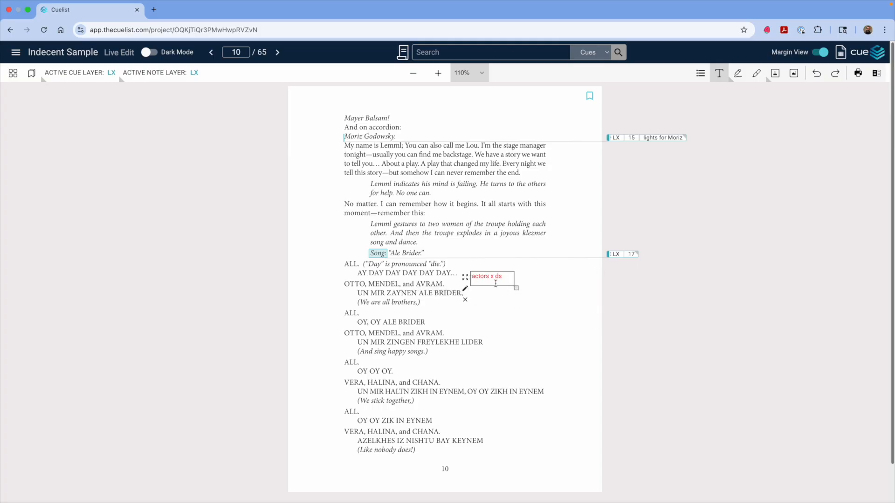
left_click_drag(464, 277, 484, 278)
left_click(537, 315)
Step: Draw three freehand red squiggles in the space to the right of the chorus lyrics
left_click(737, 73)
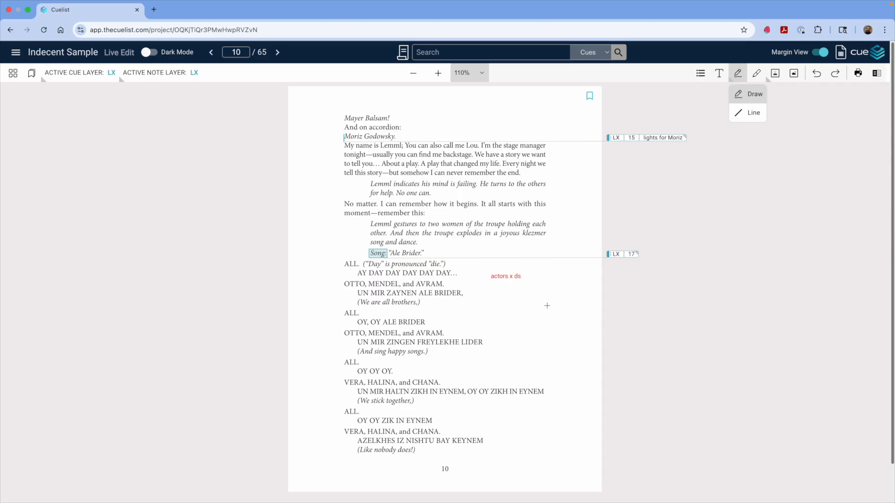
mouse_move(546, 296)
left_mouse_down()
mouse_move(518, 306)
mouse_move(532, 344)
left_mouse_up()
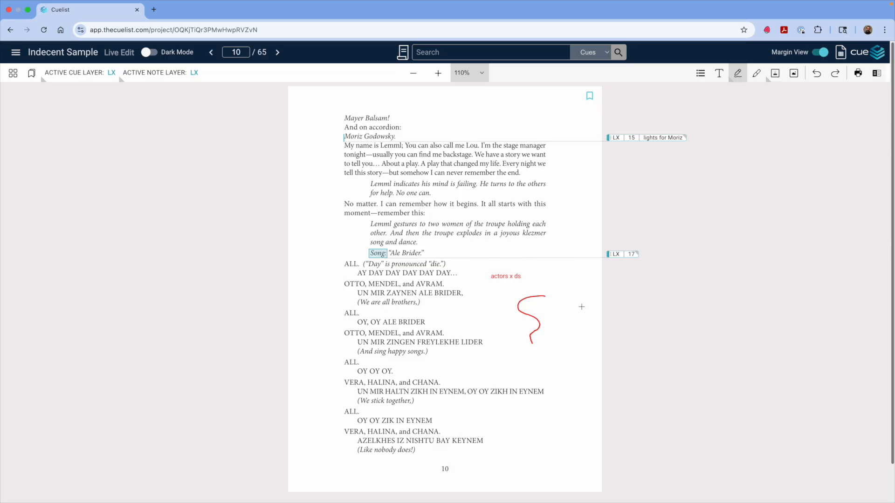
mouse_move(578, 302)
left_mouse_down()
mouse_move(564, 330)
mouse_move(573, 328)
left_mouse_up()
left_click(573, 321)
mouse_move(573, 352)
left_mouse_down()
mouse_move(566, 377)
mouse_move(558, 376)
mouse_move(559, 386)
mouse_move(577, 381)
left_mouse_up()
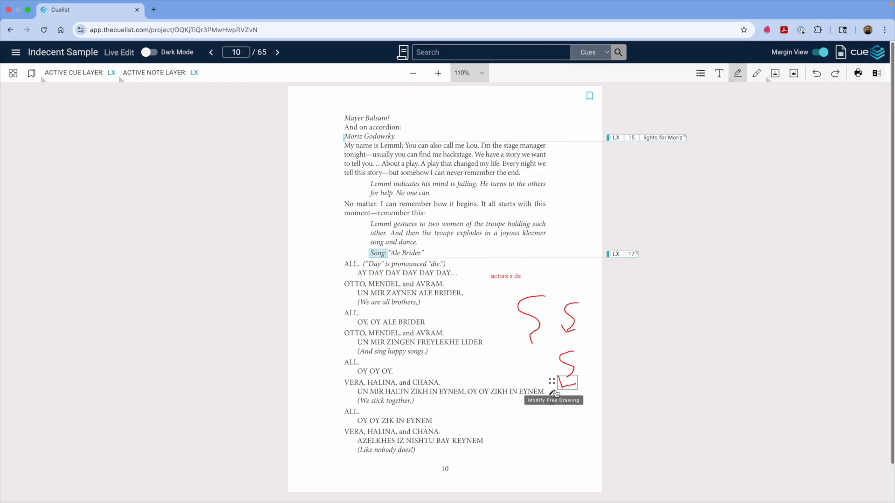
Step: Open the lowest squiggle's drawing settings and close the dialog
left_click(552, 404)
left_click(569, 367)
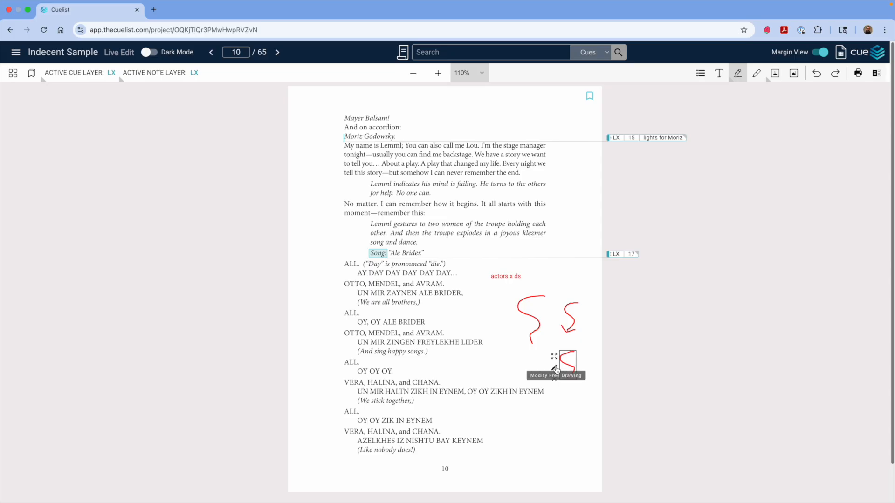
left_click(554, 369)
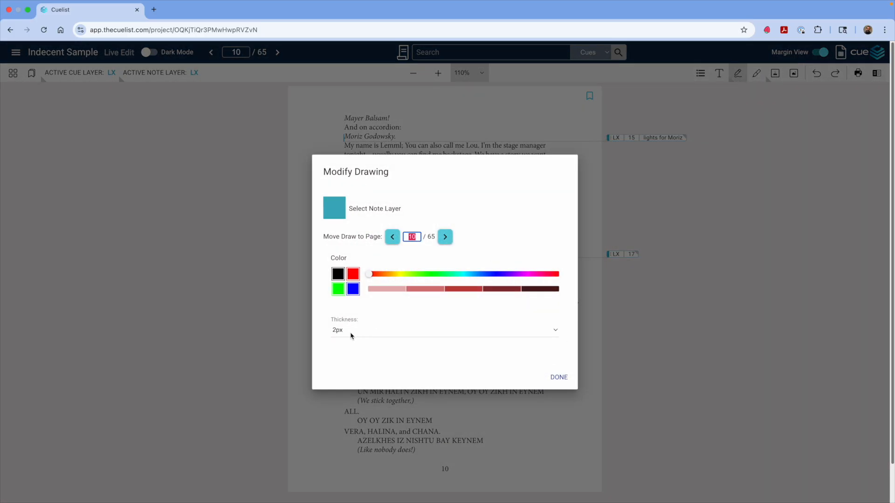
left_click(559, 378)
Step: Delete the lowest and the leftmost freehand squiggles, keeping the upper right one
left_click(565, 356)
left_click(555, 375)
left_click(532, 334)
left_click(515, 329)
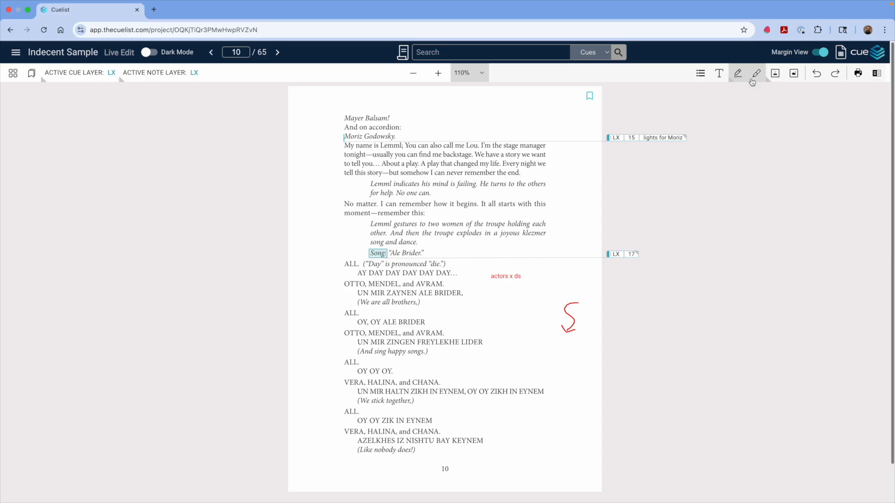
Step: Draw a straight line across the page and place it under the "Lemml indicates his mind is failing" line
left_click(738, 75)
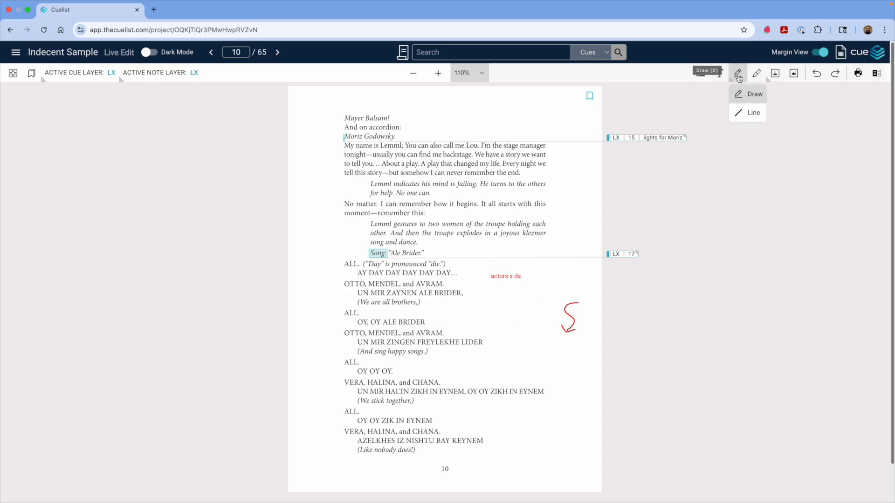
left_click(748, 113)
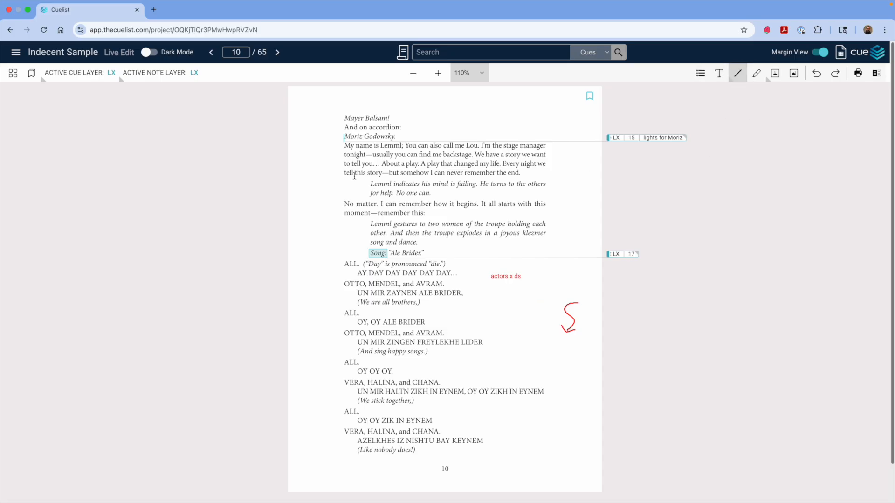
left_click_drag(339, 175, 494, 174)
left_click(341, 177)
left_click_drag(335, 177, 337, 185)
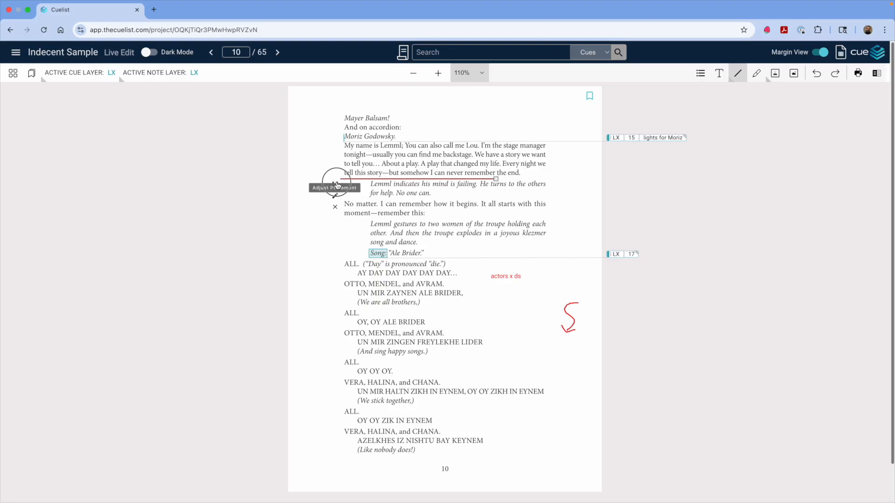
Step: Set the straight line's thickness to 5px
double_click(336, 185)
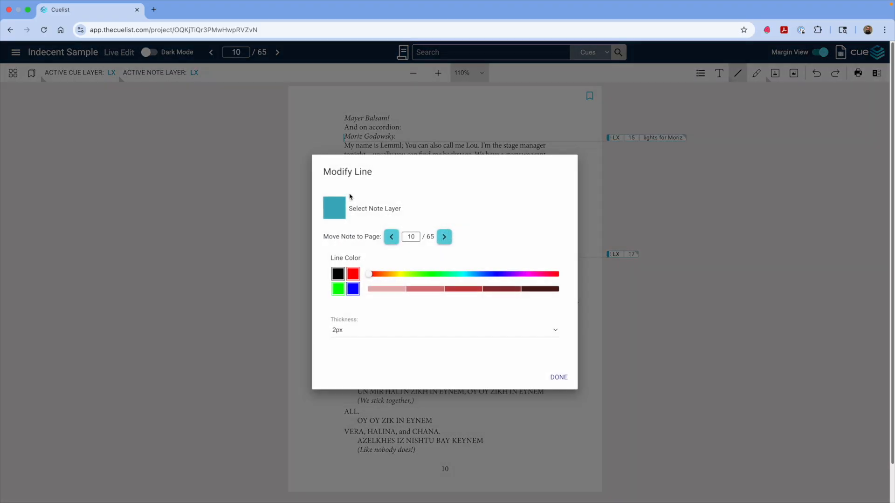
left_click(357, 332)
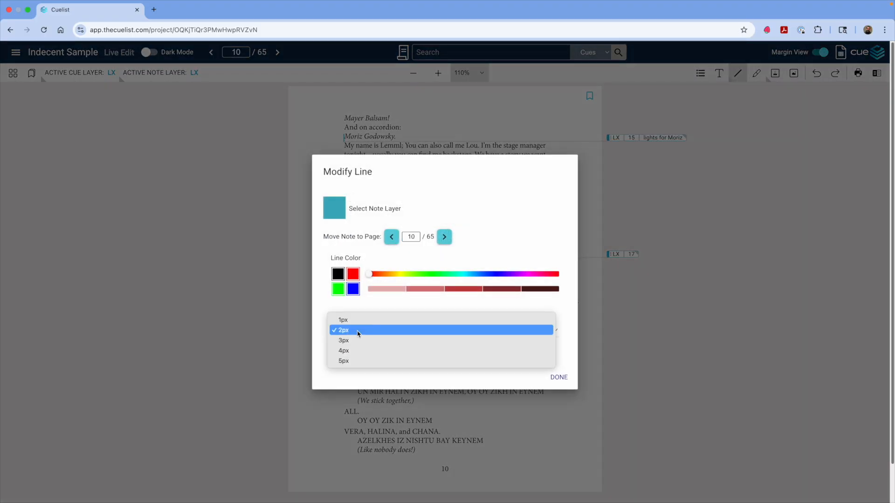
left_click(342, 362)
Step: Extend the line's right end toward the page edge and close its line settings
left_click(497, 189)
left_click_drag(499, 188, 581, 194)
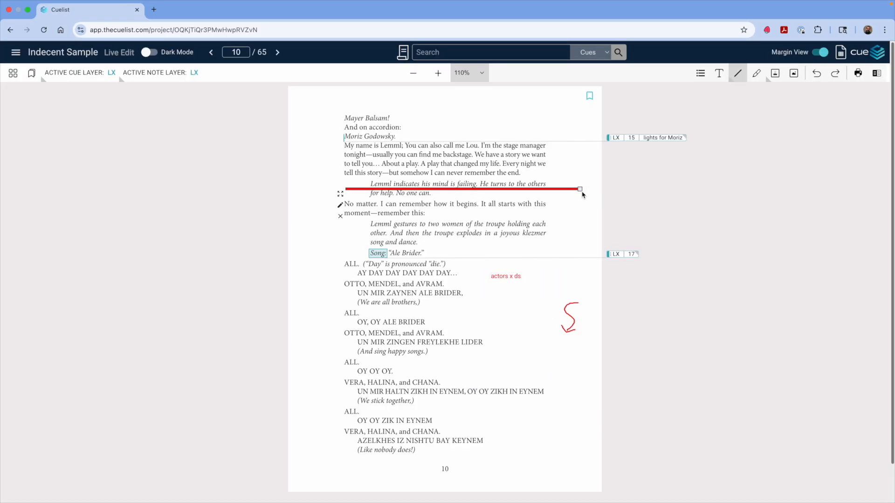
left_click(341, 206)
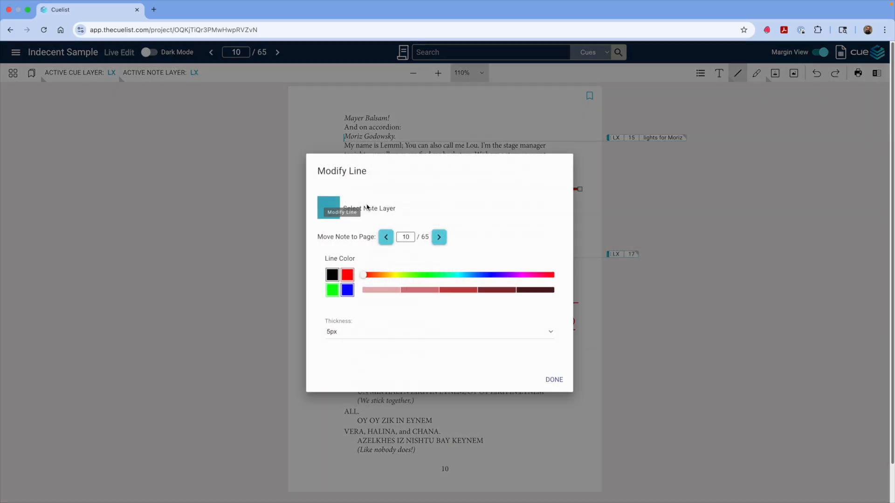
left_click(559, 378)
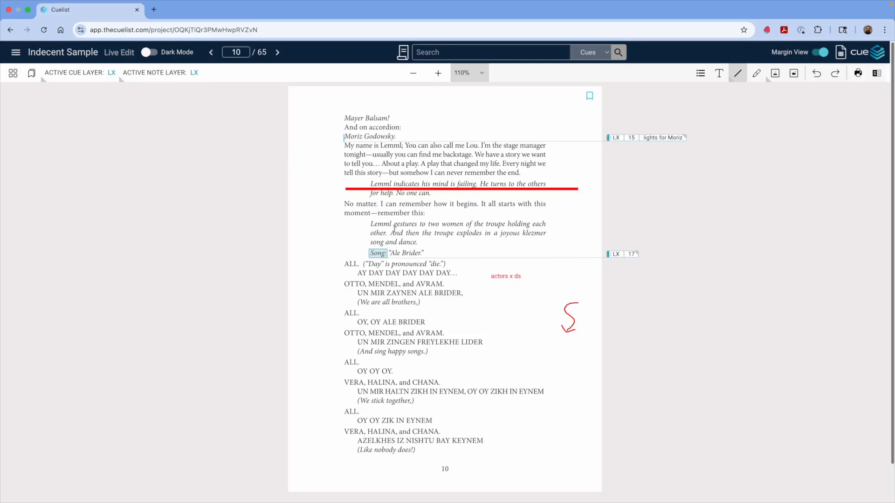
mouse_move(358, 191)
left_click(340, 217)
Step: Highlight the lower "VERA, HALINA, and CHANA." line and open then close its highlight settings
left_click(755, 75)
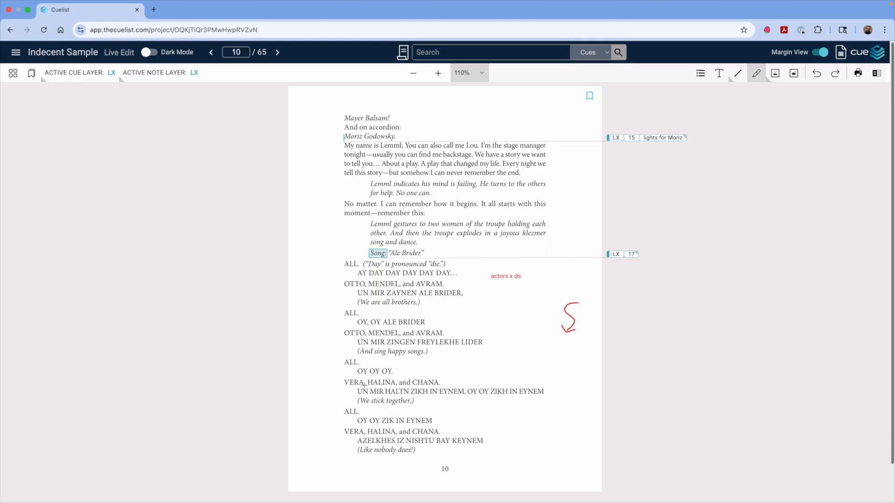
left_click_drag(340, 426, 443, 437)
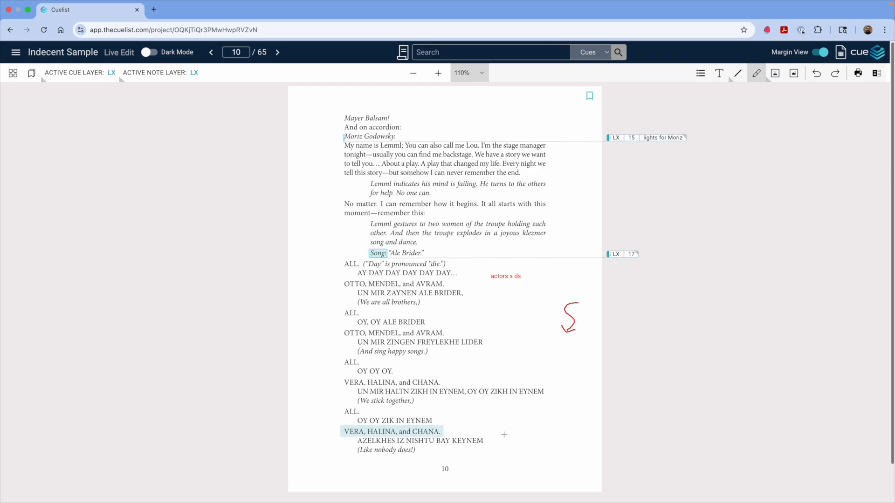
left_click(437, 432)
left_click(336, 444)
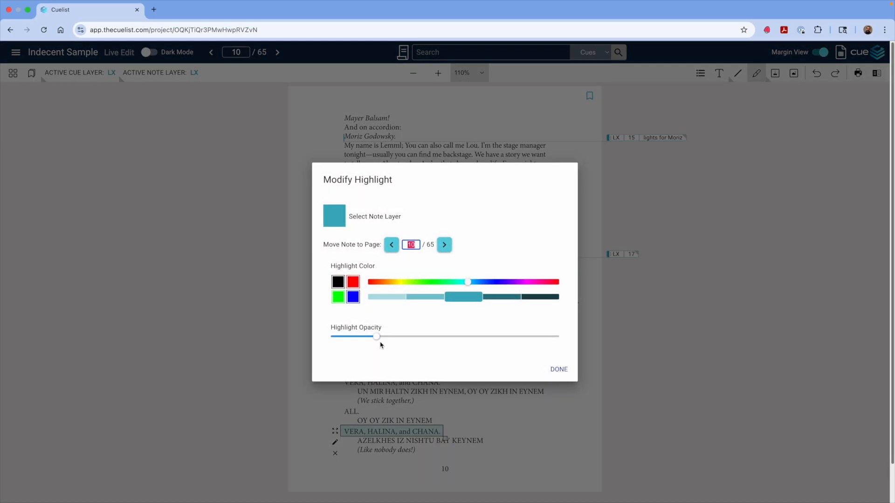
left_click(559, 370)
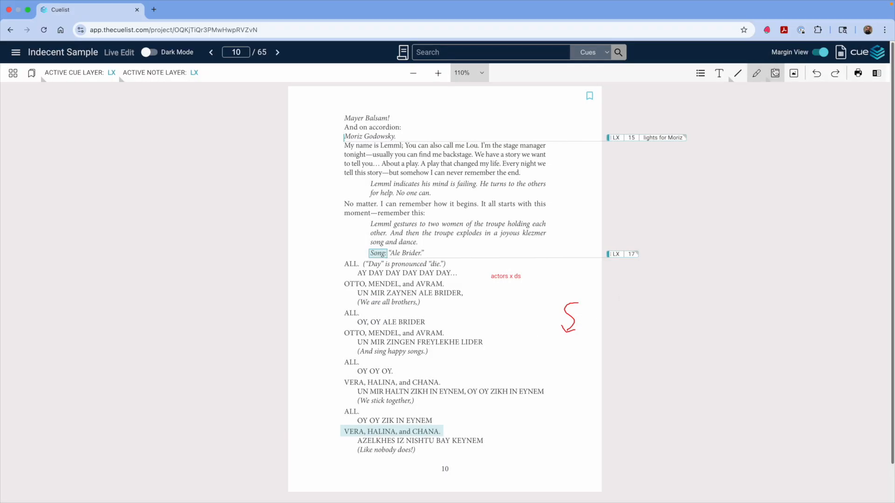
Step: Place a square stamp labelled 123 at the top of the page
left_click(775, 73)
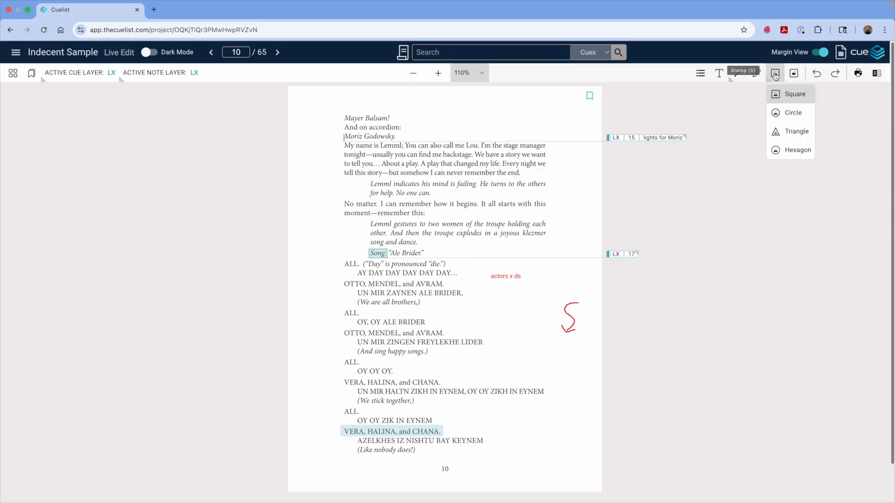
left_click(774, 75)
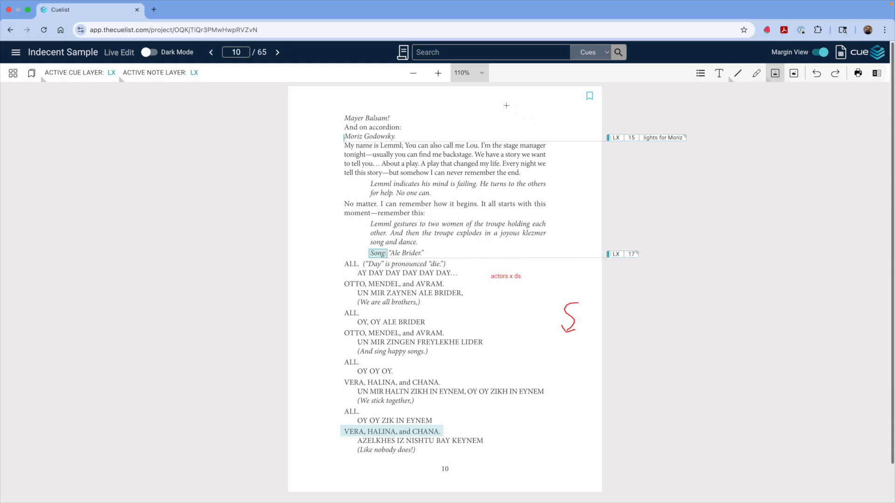
left_click(508, 112)
type("123")
left_click(493, 119)
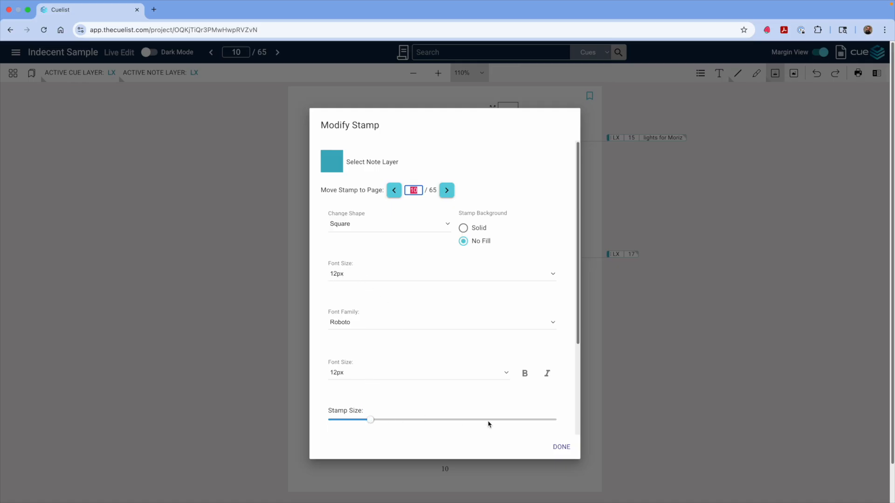
left_click(561, 448)
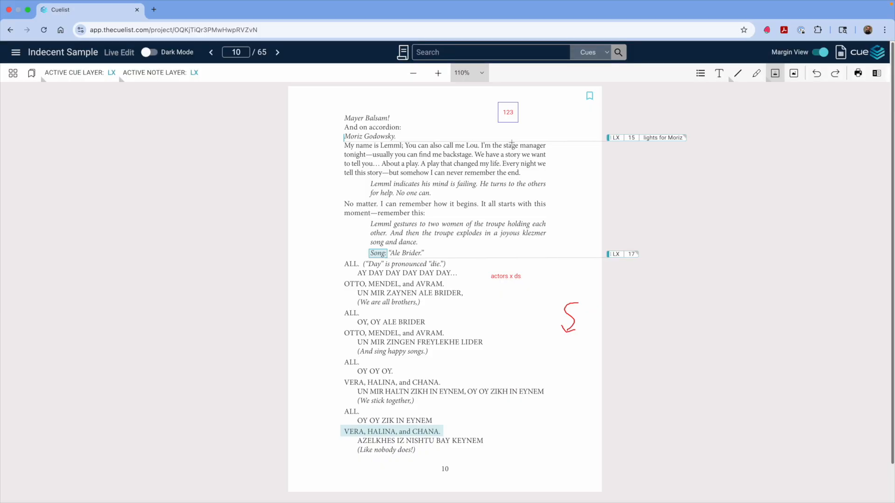
Step: Enlarge the 123 stamp slightly and shift it up and to the left
mouse_move(519, 124)
left_mouse_down()
mouse_move(551, 136)
mouse_move(527, 122)
left_mouse_up()
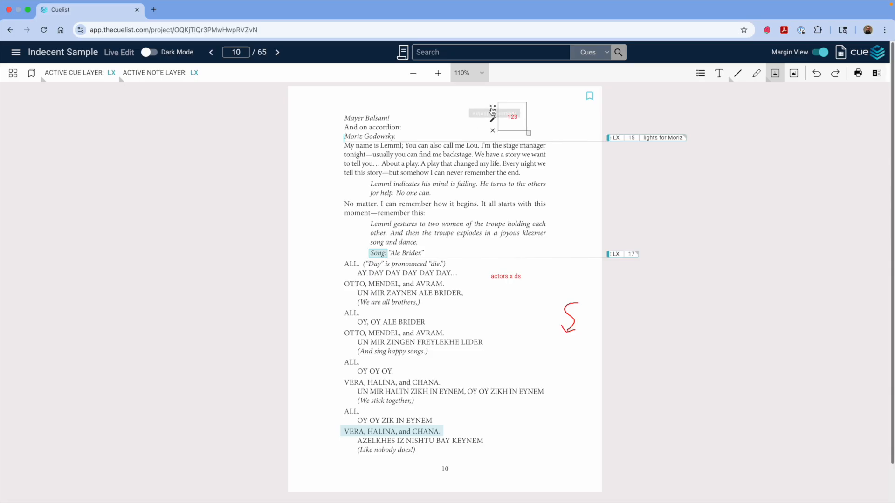
left_click_drag(492, 110, 475, 102)
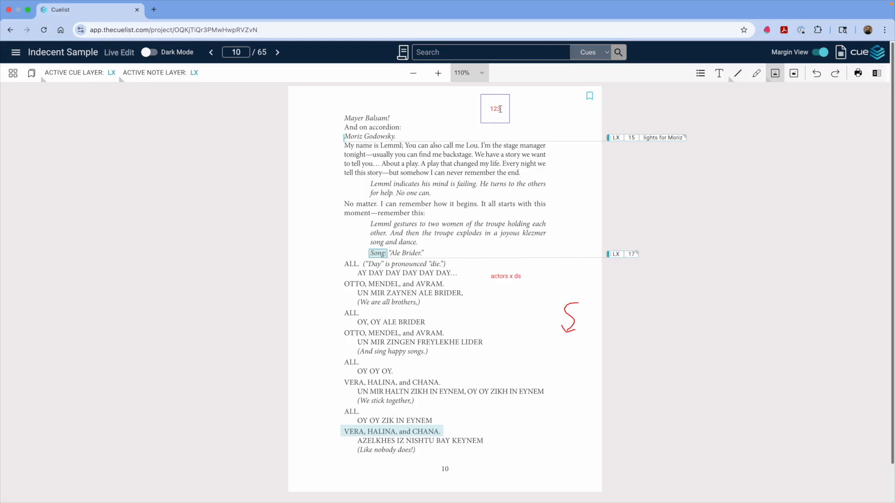
left_click(505, 113)
left_click(475, 122)
Step: Insert the image Indecent GP.jpg near the bottom right of the page
left_click(794, 73)
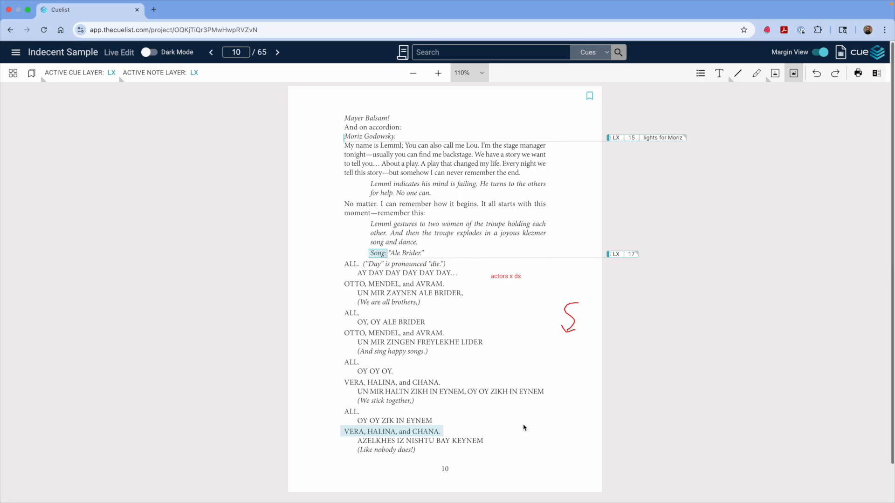
left_click(514, 413)
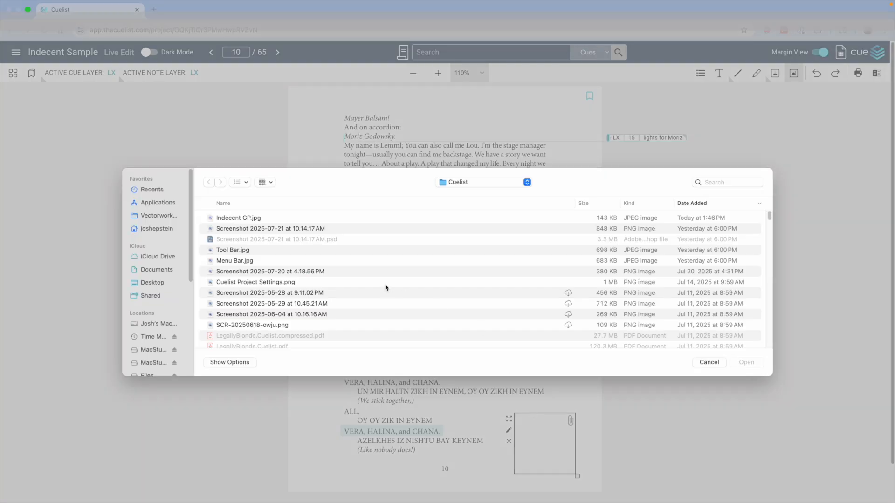
left_click(257, 219)
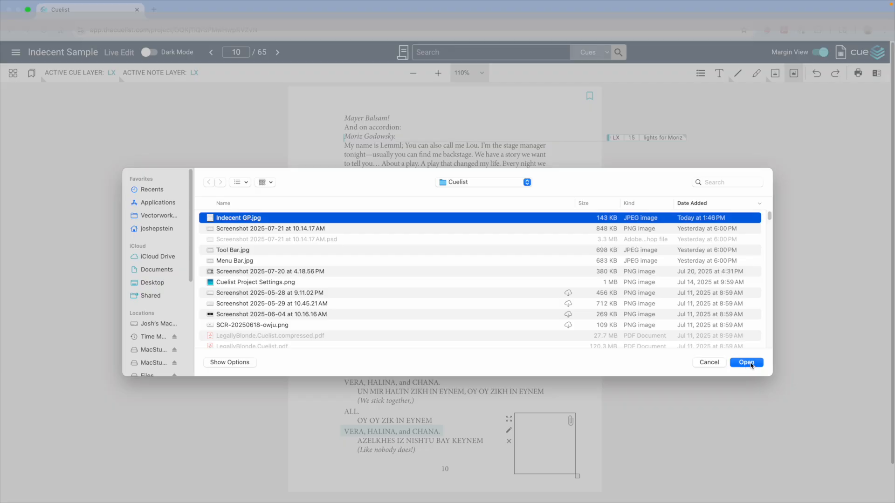
left_click(746, 362)
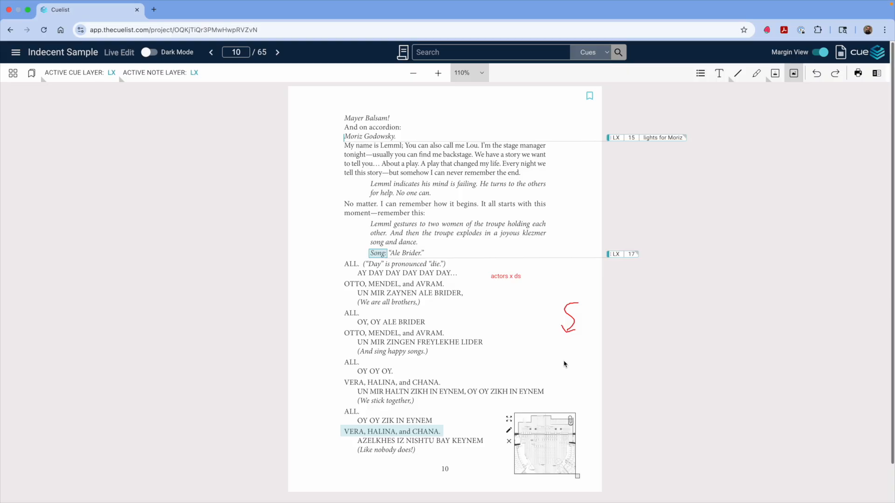
Step: Move the stage-plan image up and left and enlarge it to the page's bottom corner
left_click_drag(509, 420, 484, 405)
left_click_drag(553, 462, 579, 492)
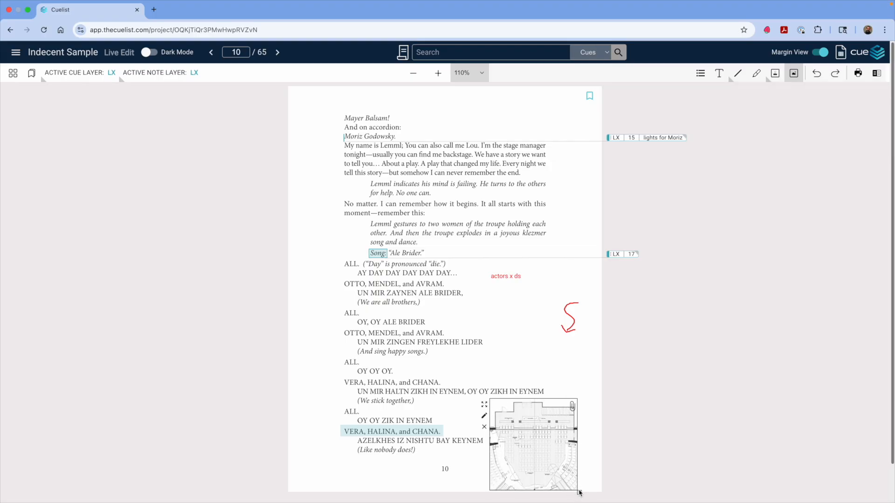
left_click_drag(484, 404, 496, 404)
left_click(503, 351)
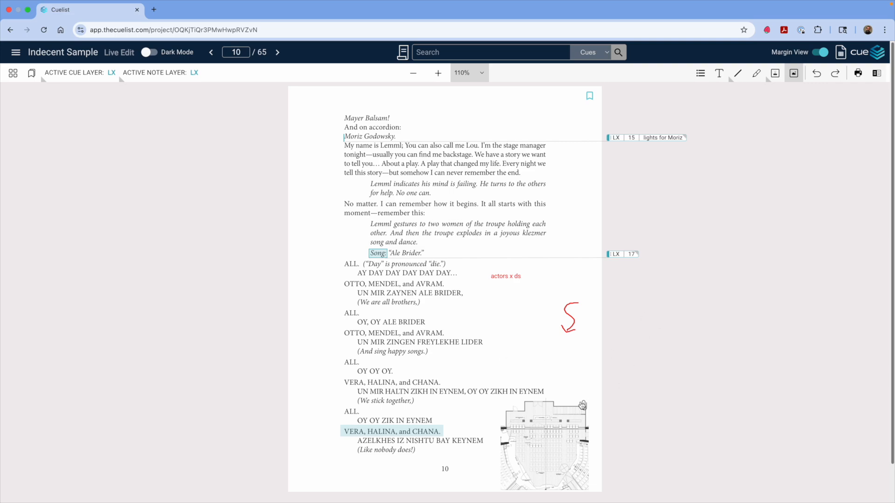
Step: Try to sketch freehand strokes over the inserted stage-plan image
left_click(738, 78)
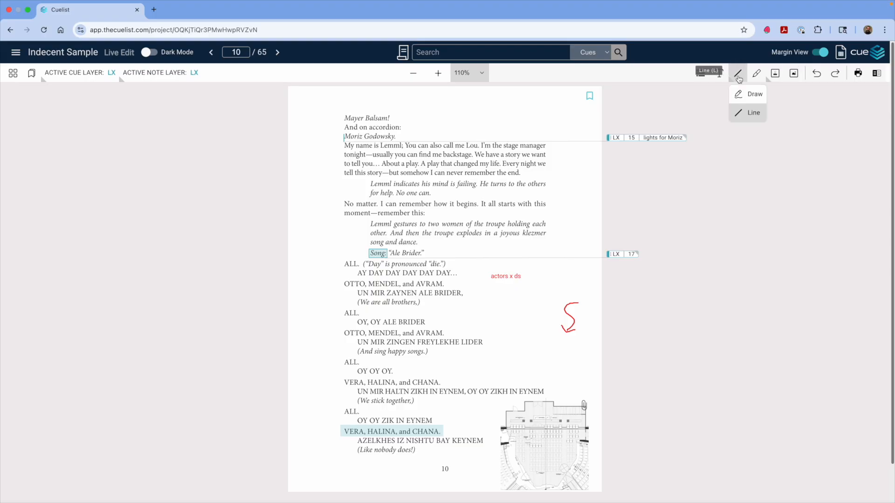
left_click(741, 94)
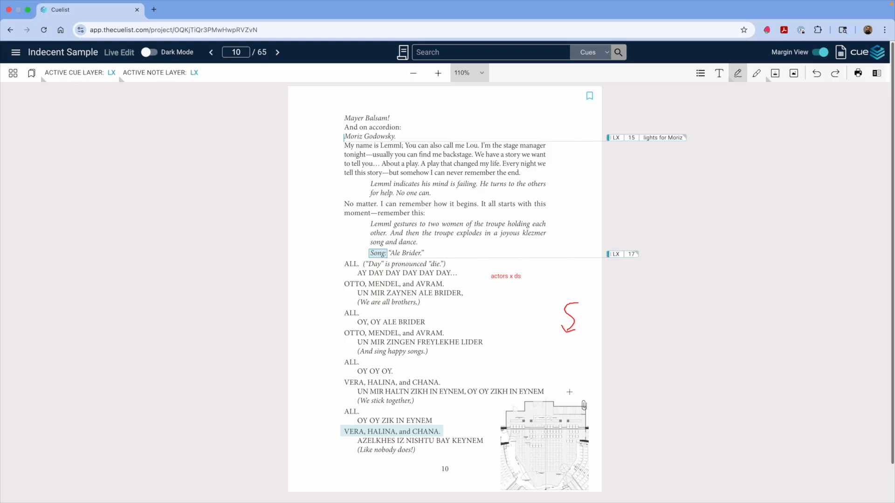
left_click_drag(563, 385, 541, 397)
left_click_drag(555, 385, 560, 437)
left_click(537, 411)
mouse_move(535, 323)
left_mouse_down()
mouse_move(524, 339)
mouse_move(530, 364)
left_mouse_up()
left_click_drag(529, 329, 549, 437)
left_click(535, 459)
Step: Move the "actors x ds" text note down beside the "(We are all brothers,)" line
left_click(514, 281)
left_click_drag(487, 280, 495, 303)
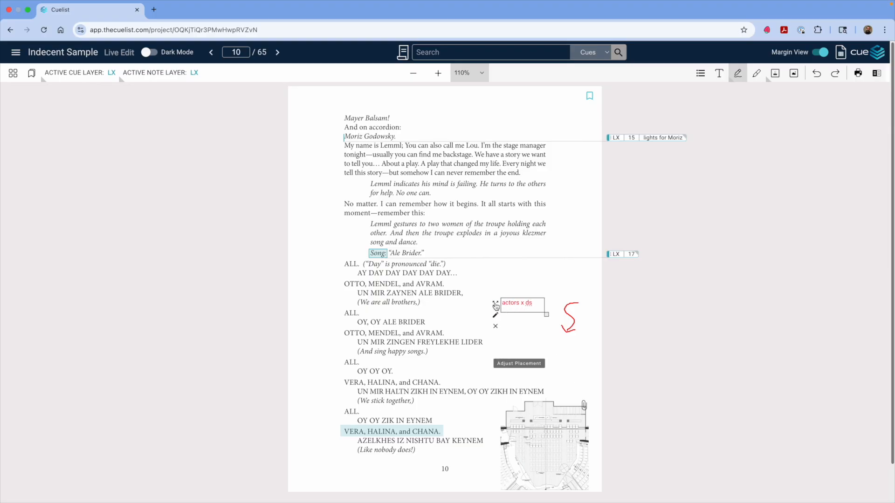
Step: Open the stage-plan image's settings, close them, and delete the image
left_click(552, 432)
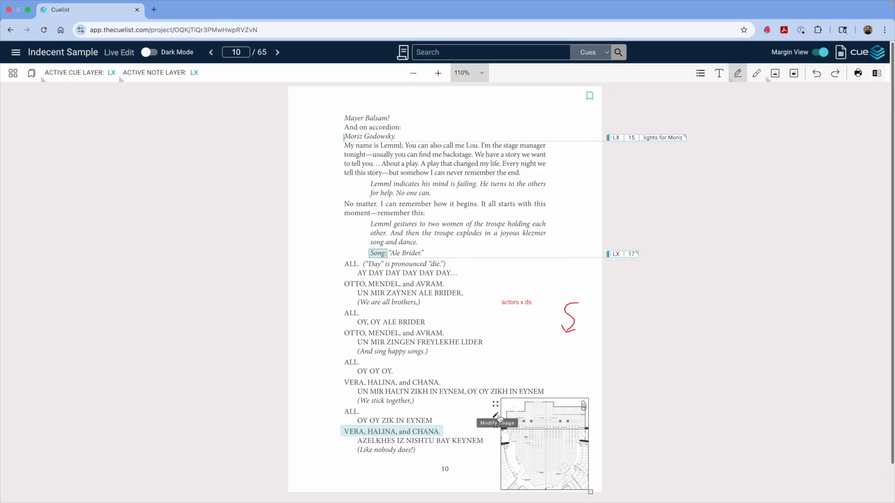
left_click(497, 416)
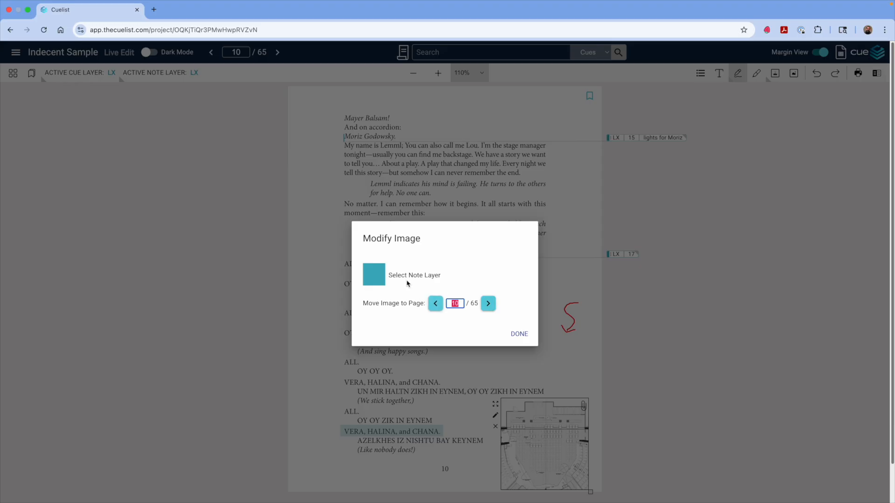
left_click(521, 336)
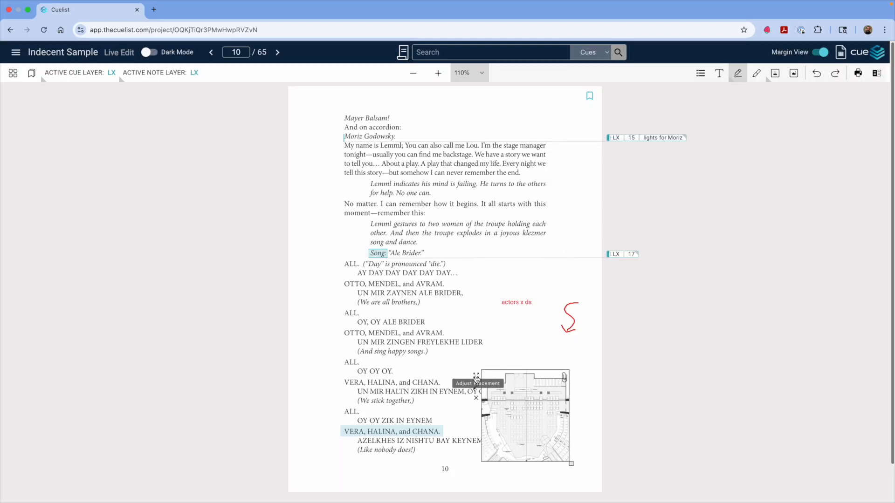
left_click(476, 397)
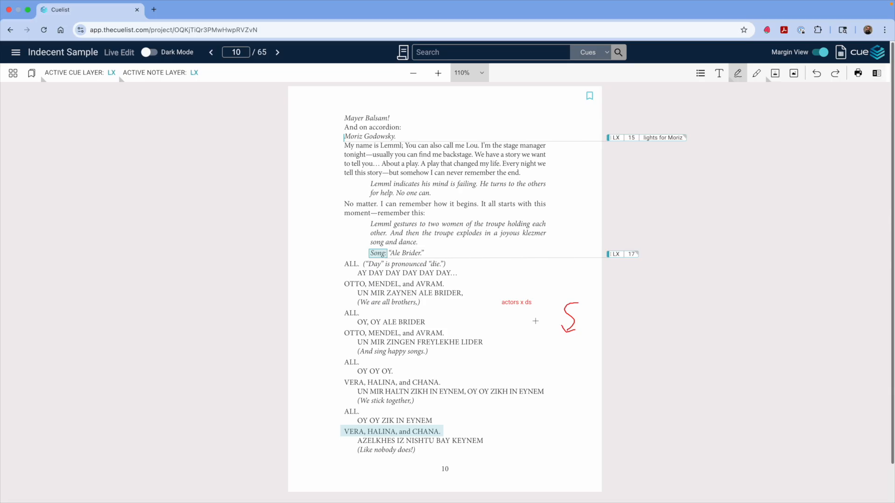
Step: Paste a copy of the "actors x ds" text note onto the page
left_click(521, 303)
left_click(548, 328)
type("actors x ds")
Step: Copy and paste the red squiggle and move the copy beside the UN MIR ZINGEN FREYLEKHE LIDER line
left_click(572, 316)
key("super+c")
key("super+v")
left_click_drag(545, 370, 507, 332)
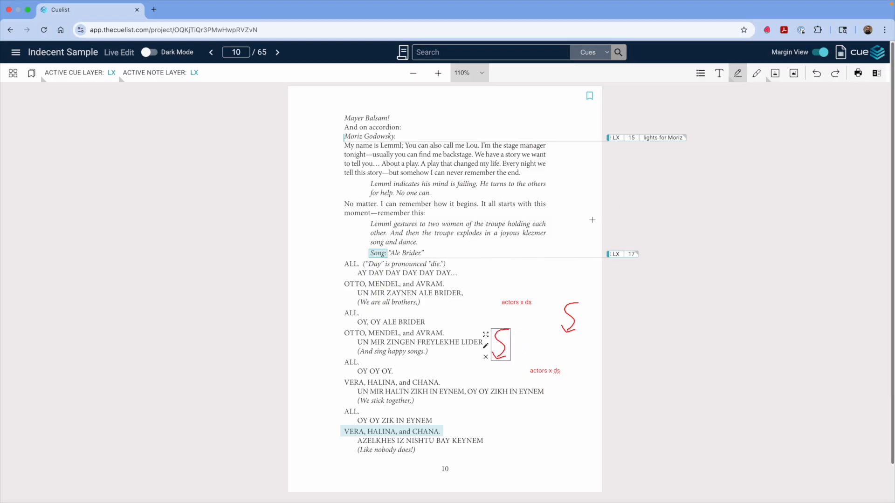